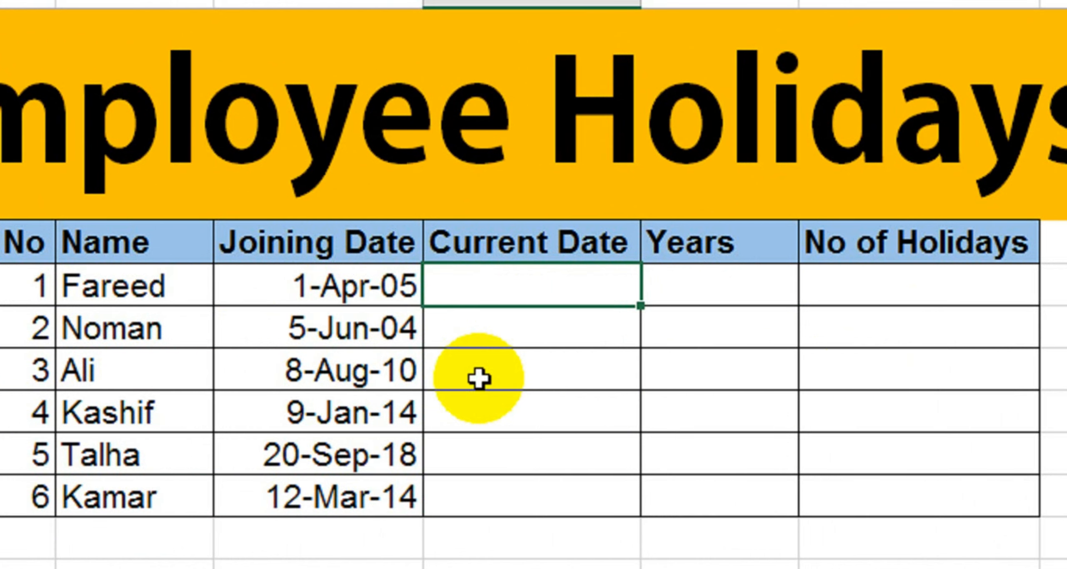
Step: Enter =TODAY() in Fareed's Current Date cell so it shows 10/28/2019
click(354, 293)
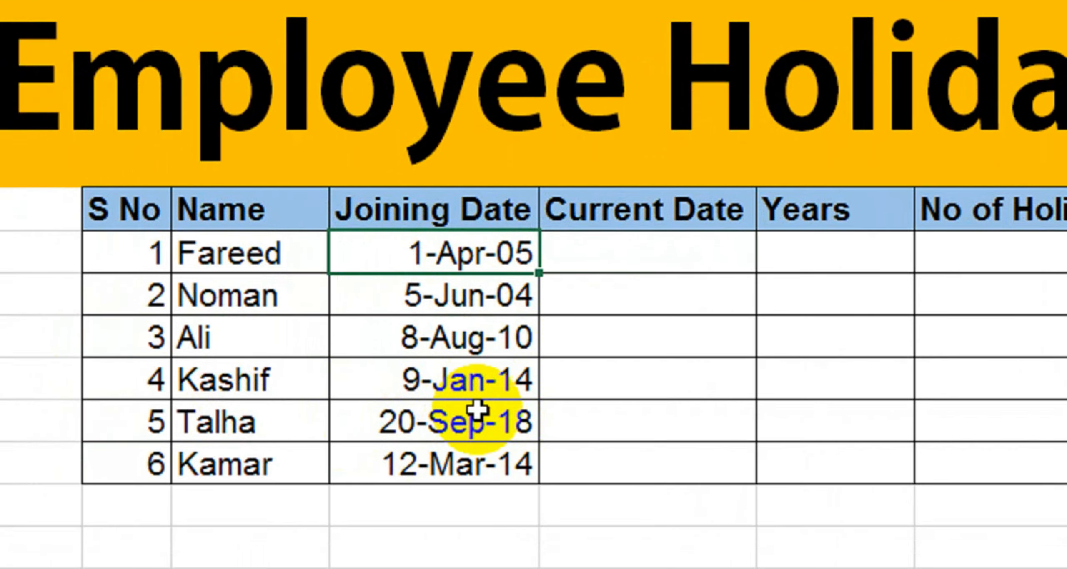
click(651, 243)
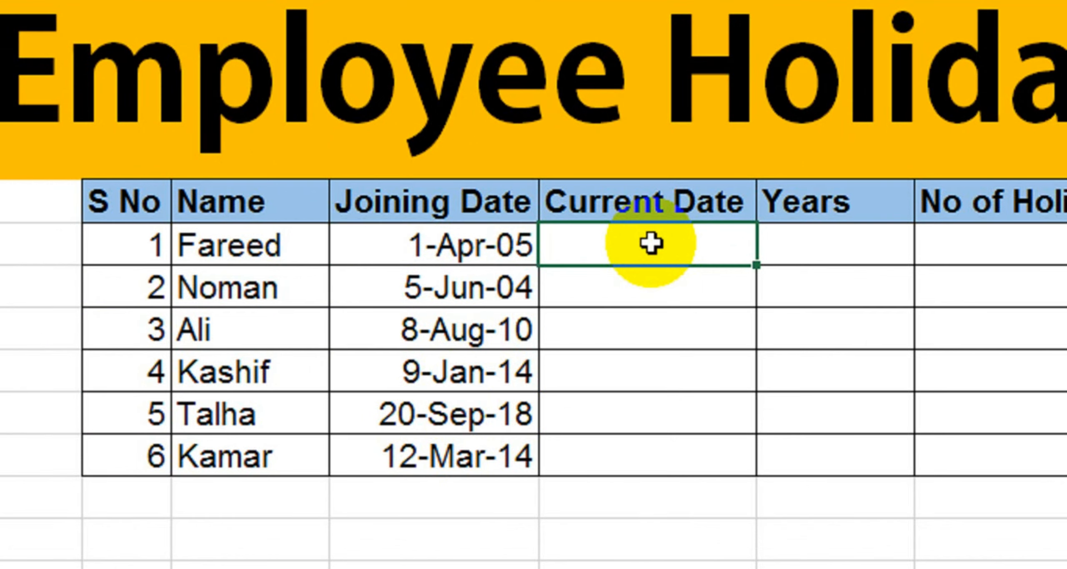
text(=toda)
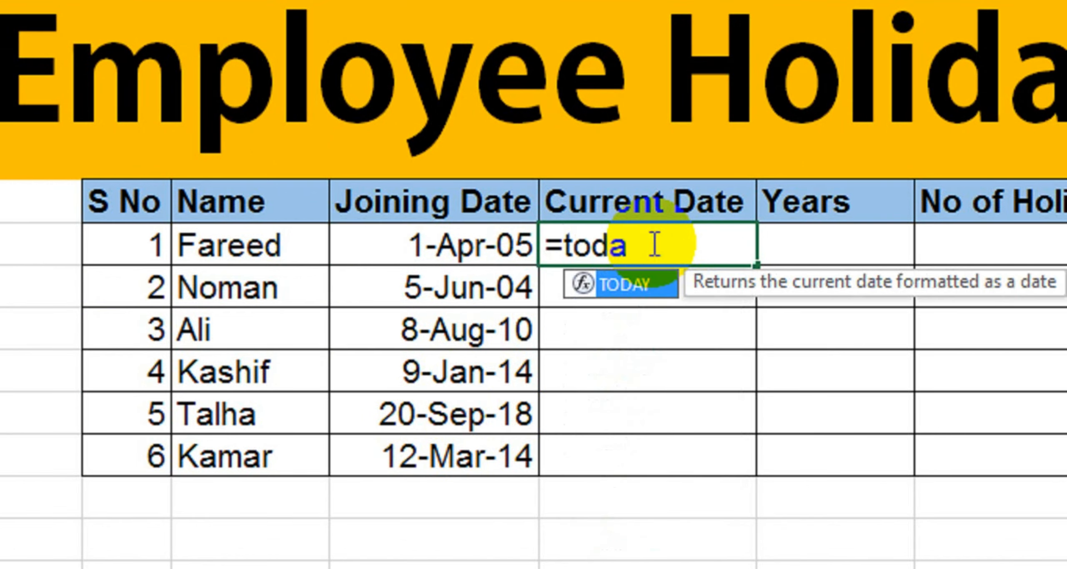
text(y())
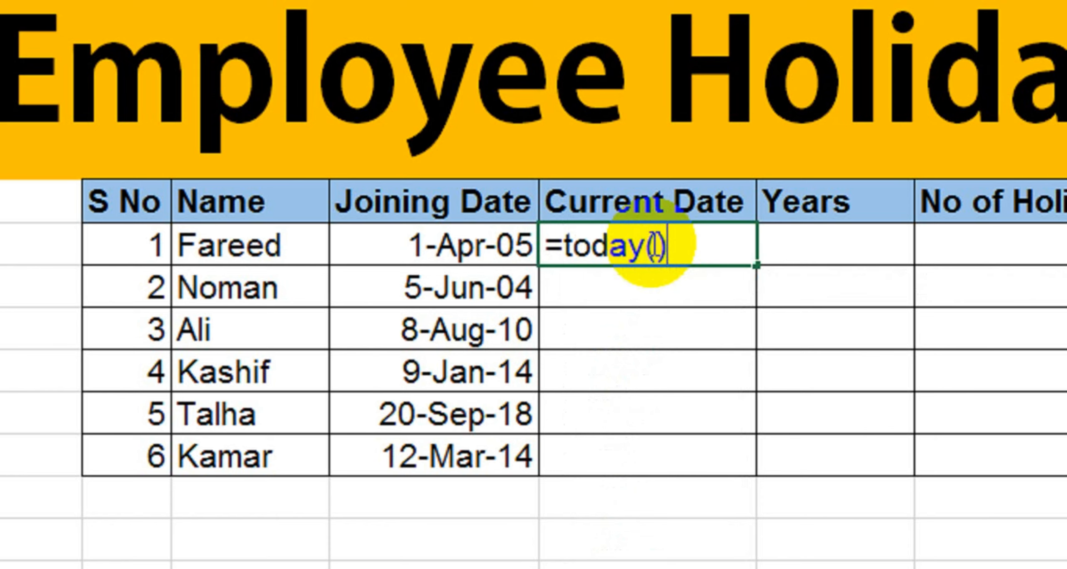
key(Return)
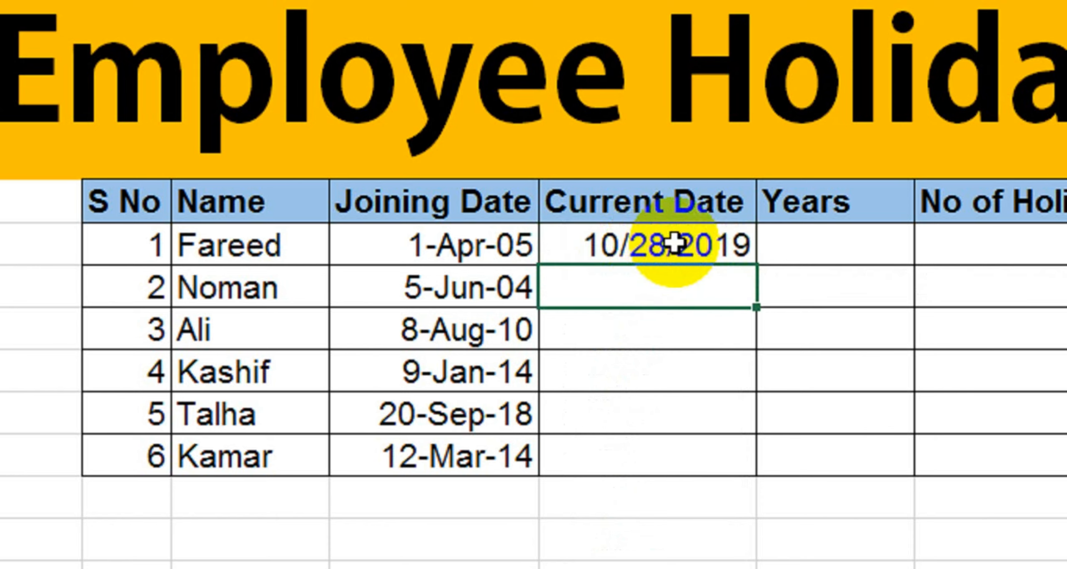
click(694, 248)
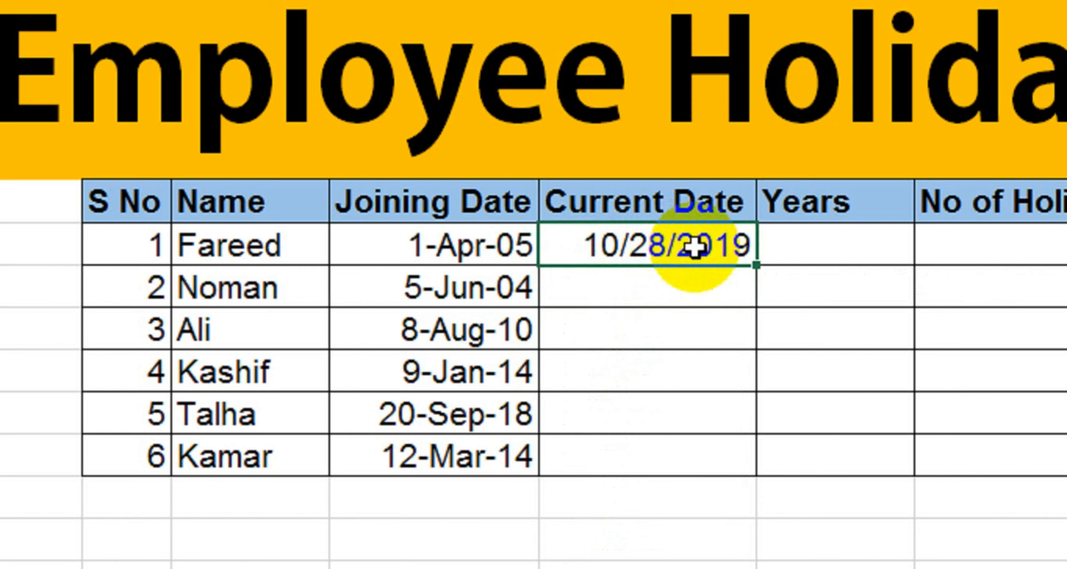
click(459, 253)
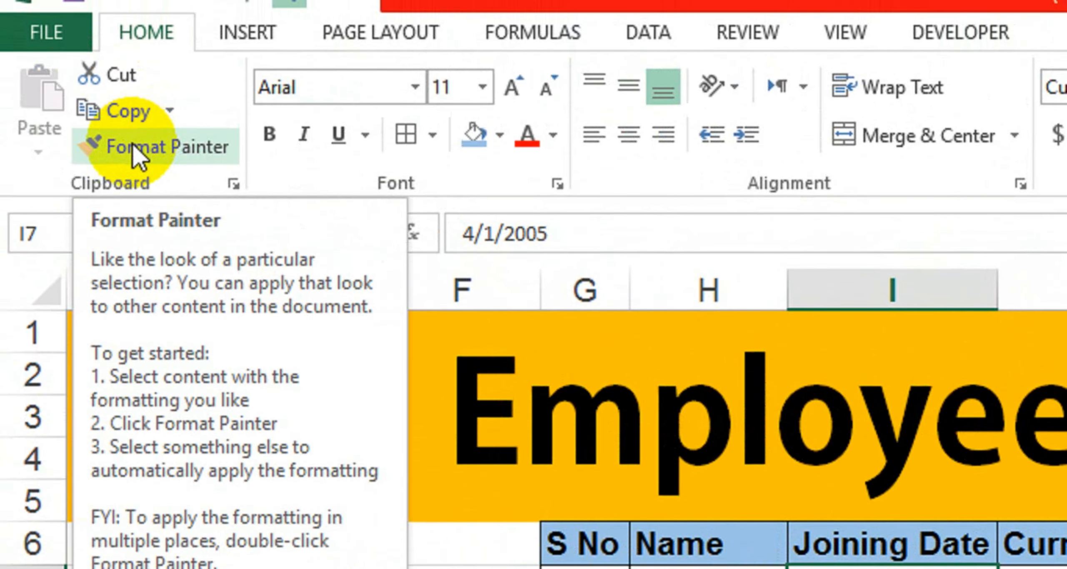
Step: Copy the Joining Date format onto Current Date rows 1–6 with Format Painter
click(113, 100)
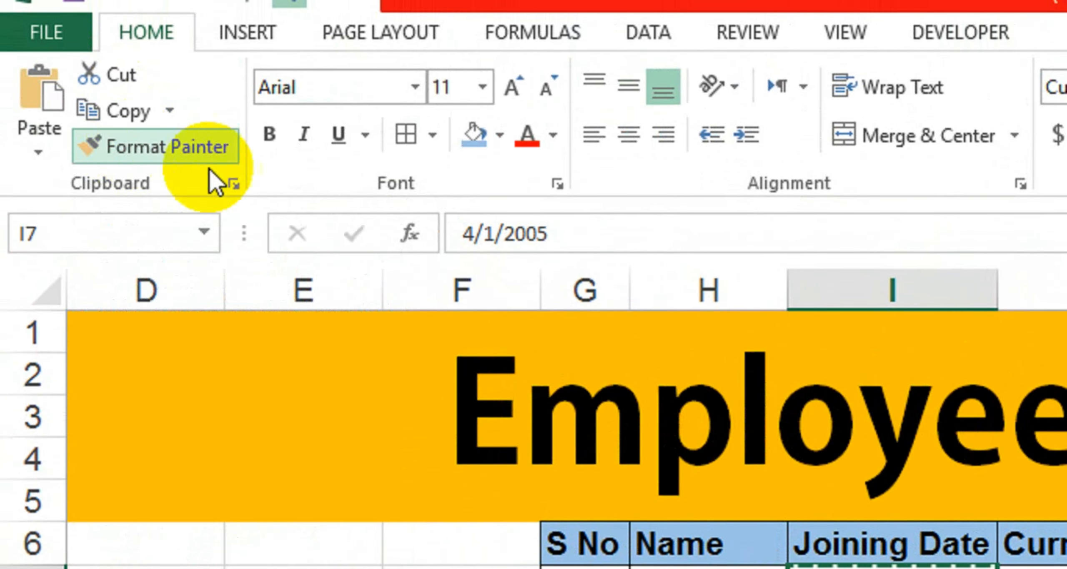
click(894, 468)
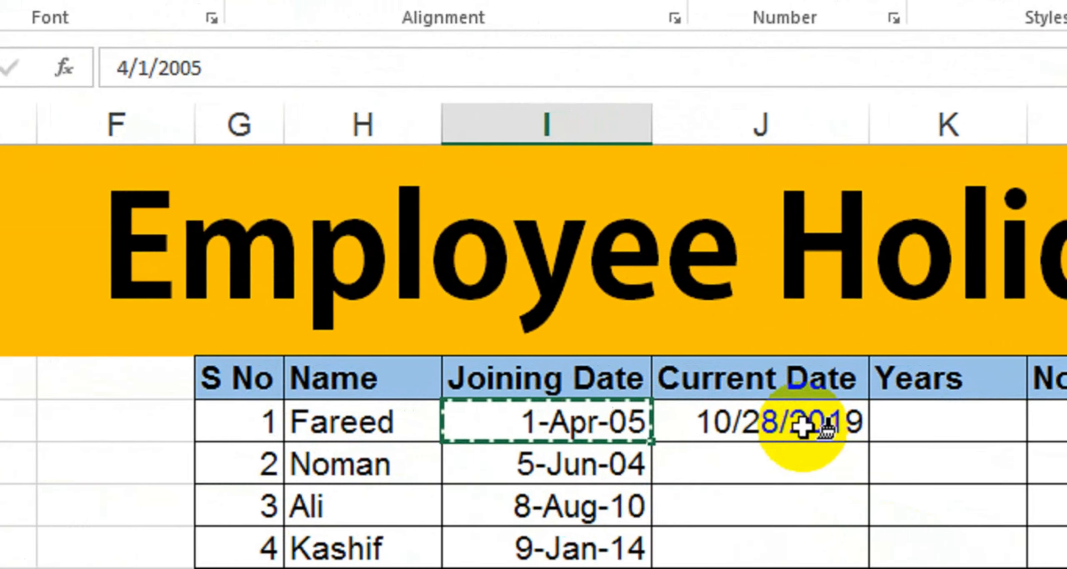
mouse_move(800, 441)
mouse_down()
mouse_move(798, 484)
mouse_move(793, 426)
mouse_up()
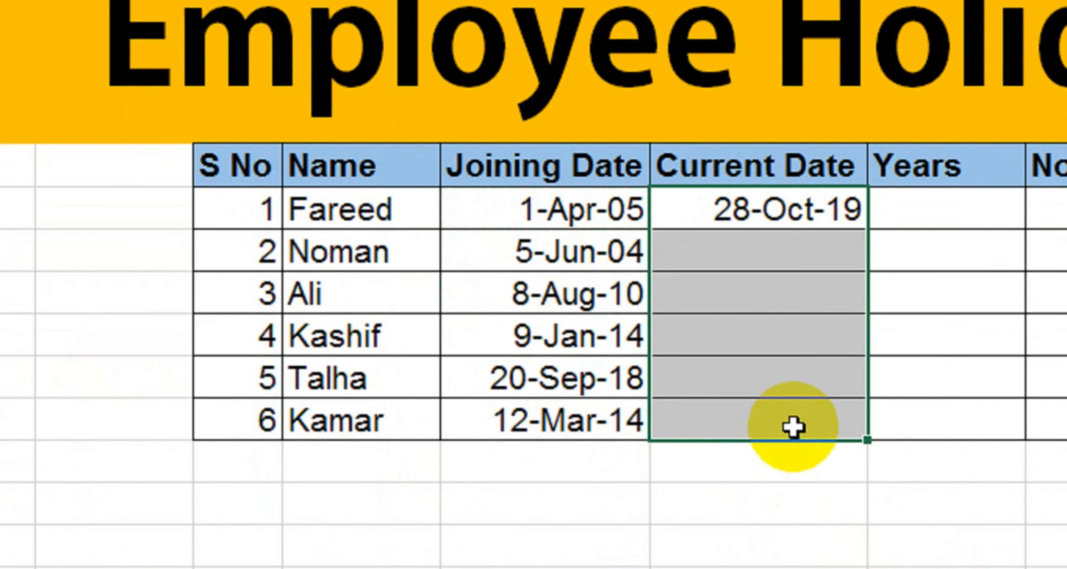
click(818, 248)
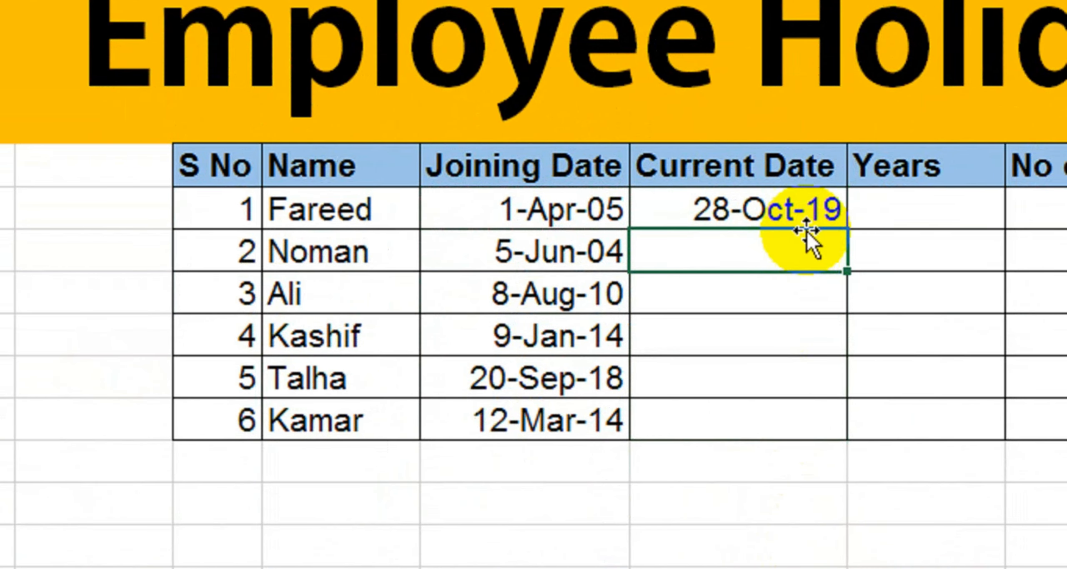
Step: Fill 28-Oct-19 down all six Current Date cells
click(817, 210)
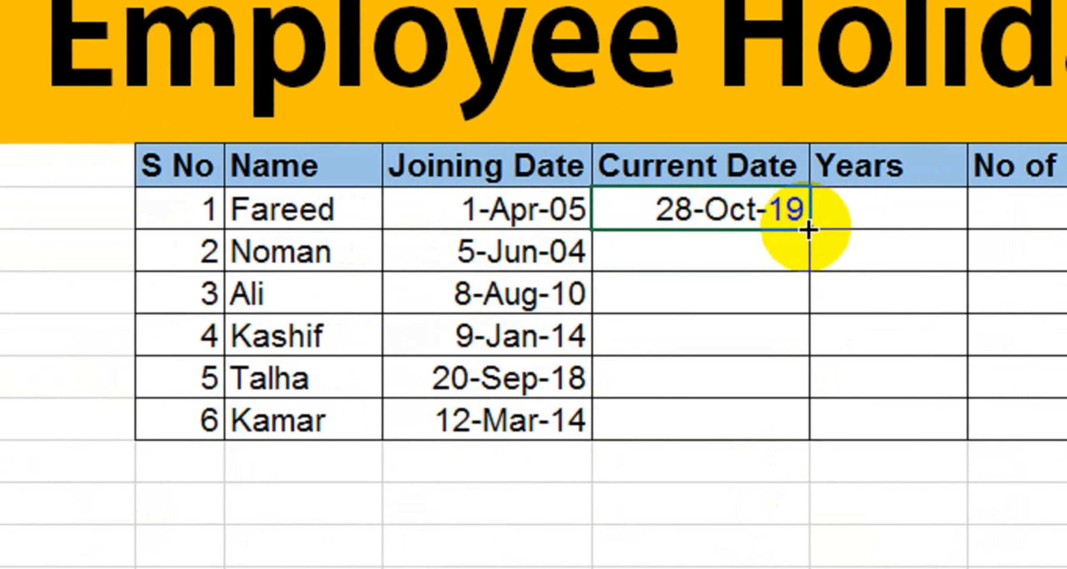
drag(803, 229, 780, 427)
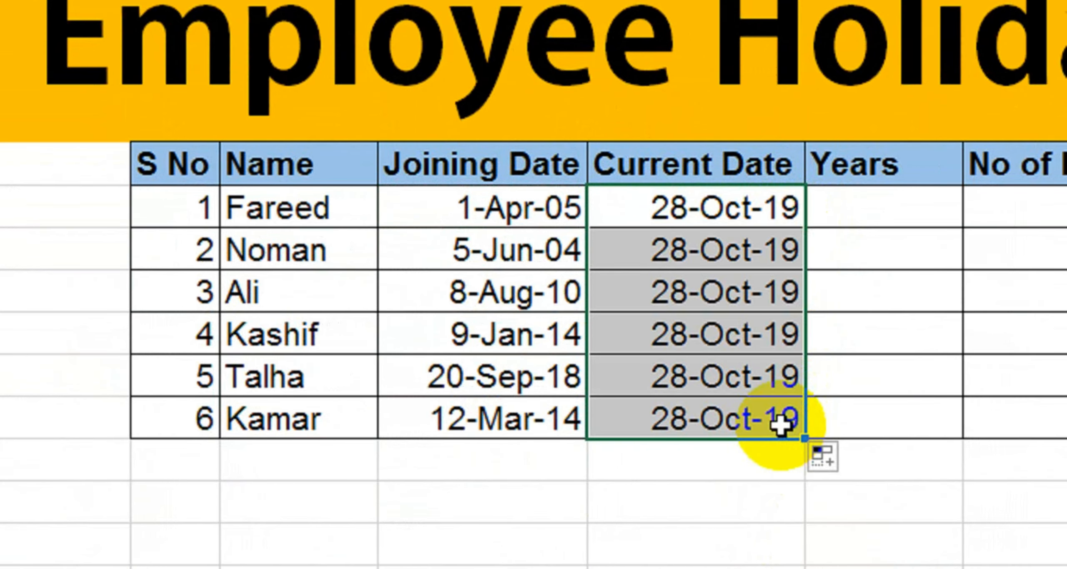
click(901, 216)
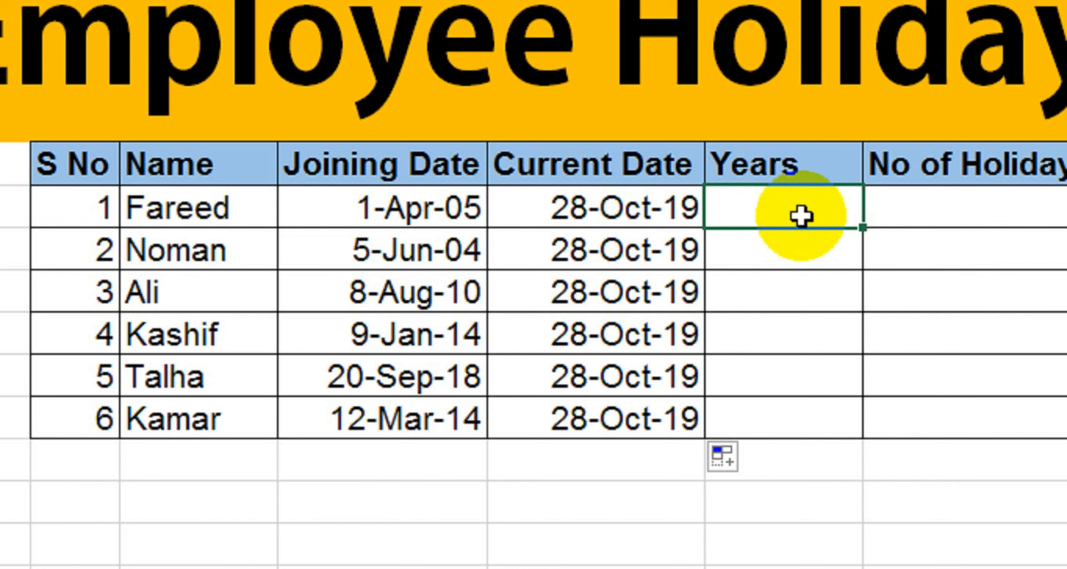
Step: Enter =DATEDIF(I7,J7,"y") in Fareed's Years cell, returning 14
text(=date)
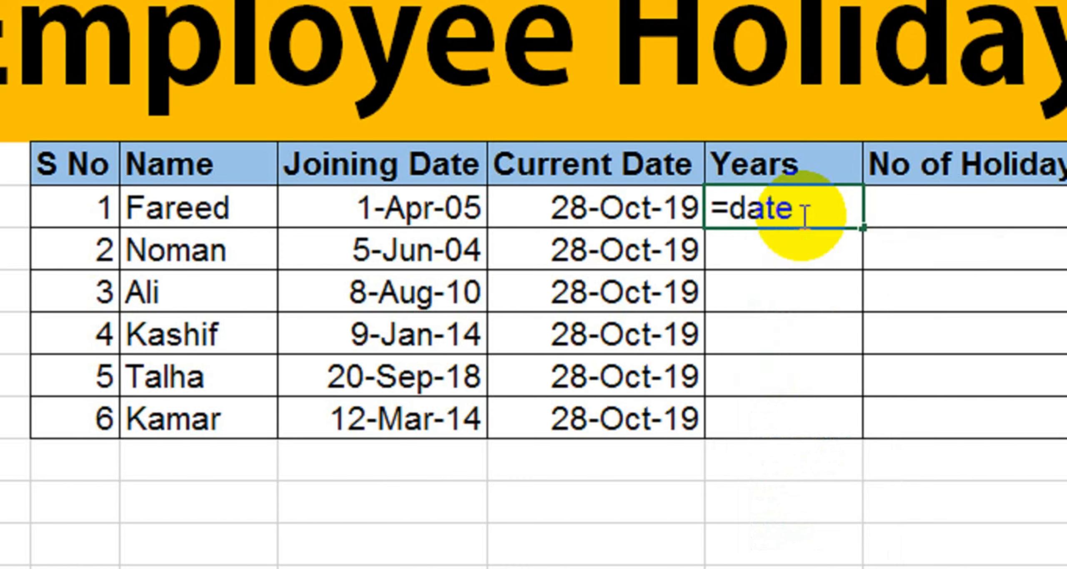
text(dif()
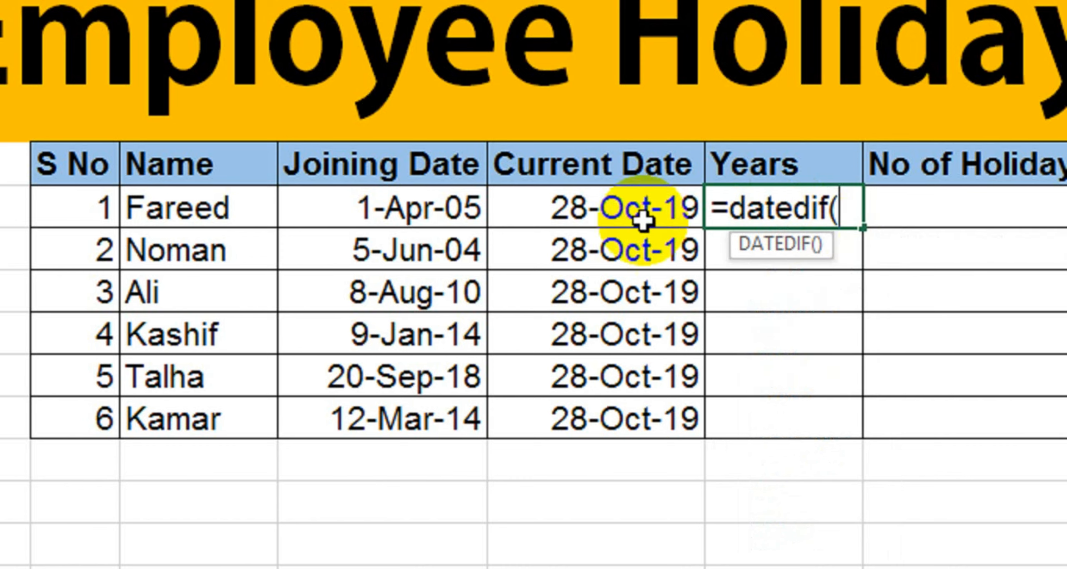
click(439, 217)
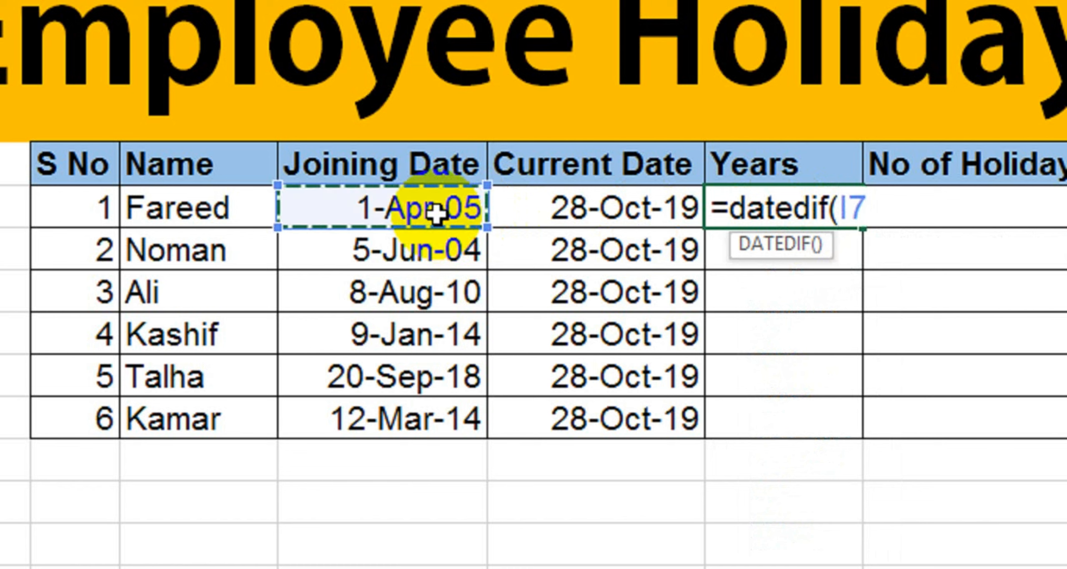
text(,)
click(542, 214)
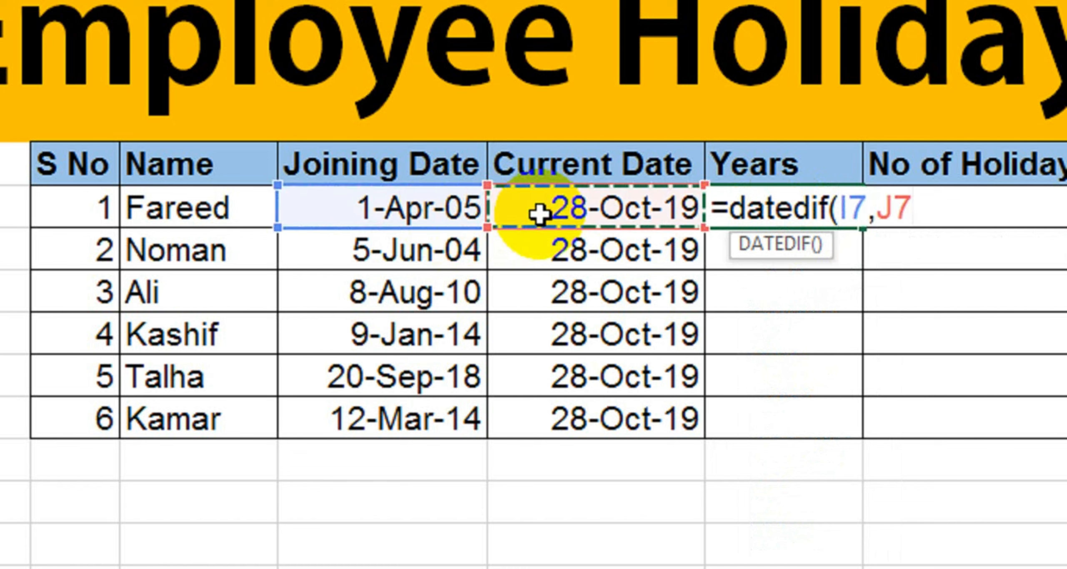
text(,)
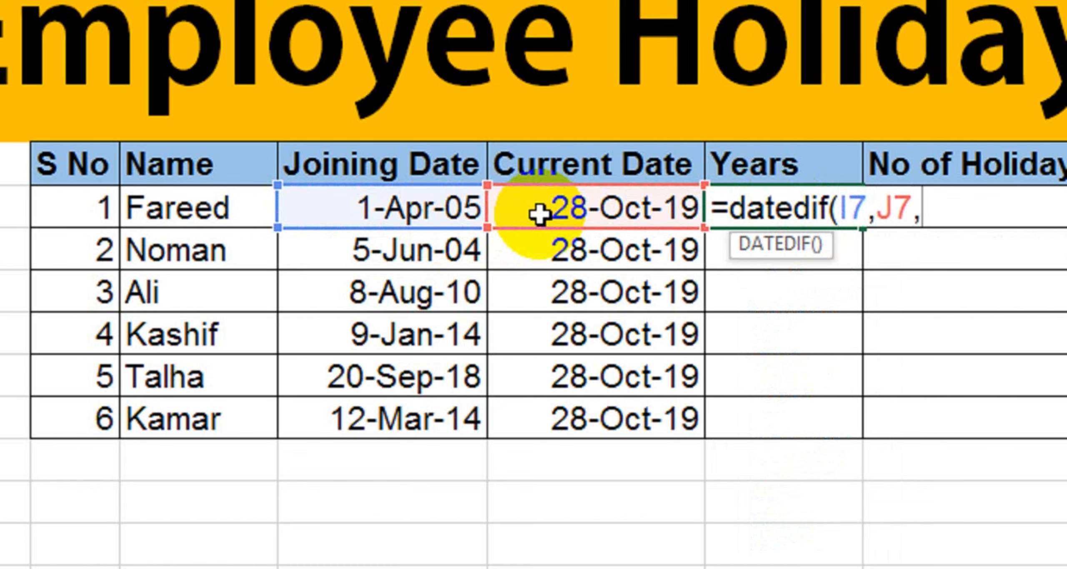
text("y"))
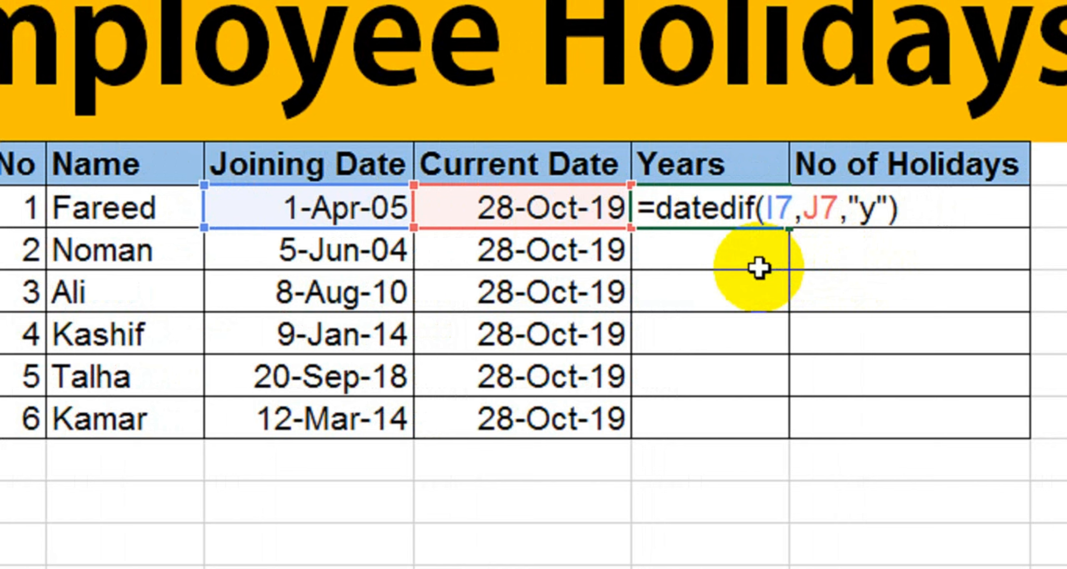
key(Return)
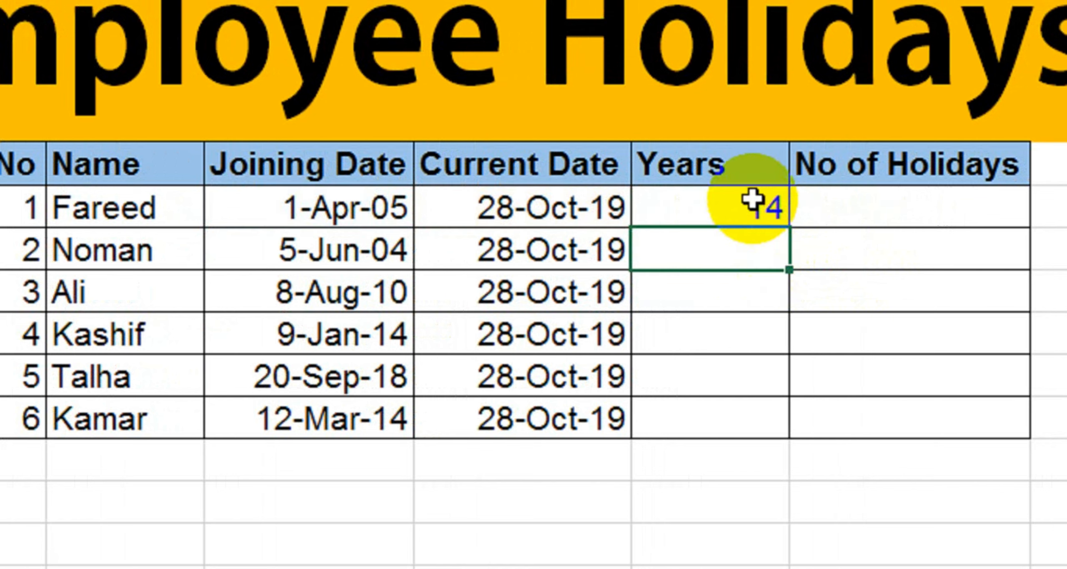
Step: Fill the DATEDIF formula down the Years column, giving 14, 15, 9, 5, 1 and 5
click(751, 203)
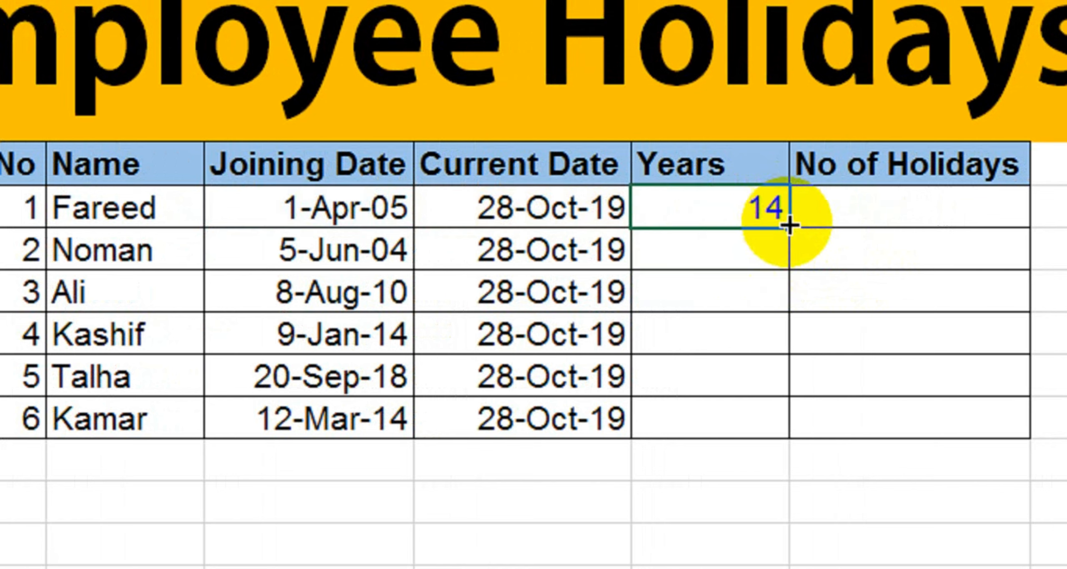
drag(788, 227, 781, 444)
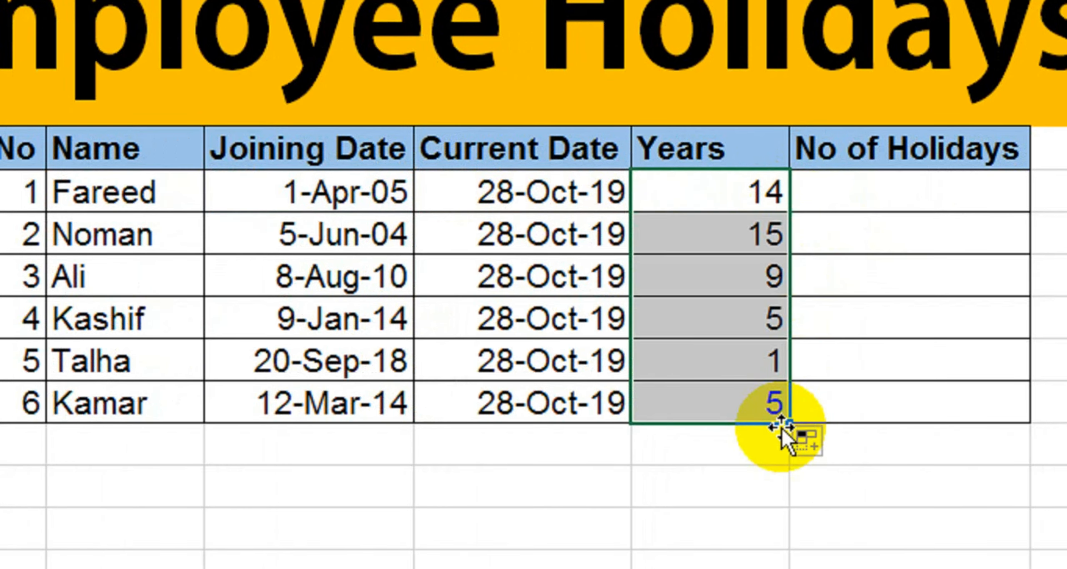
click(704, 250)
key(Down)
key(Down)
key(Down)
key(Down)
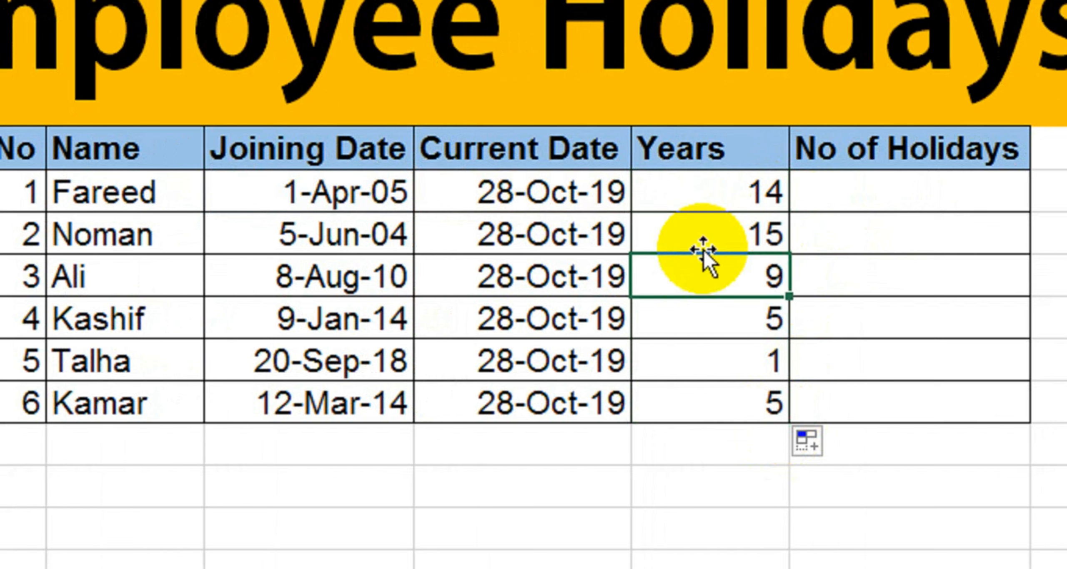
key(Down)
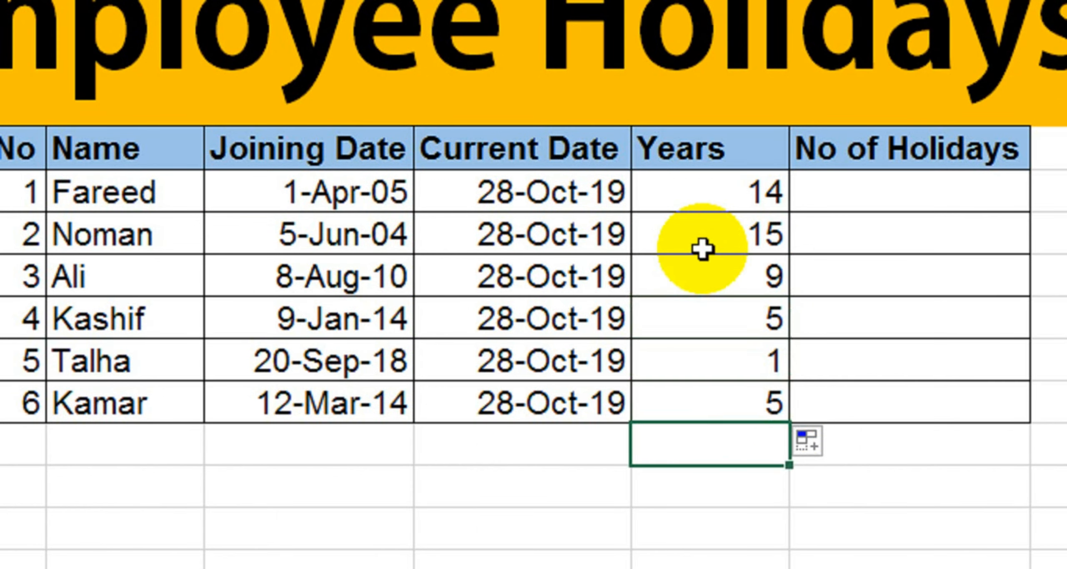
key(Up)
key(Up)
key(Up)
key(Up)
key(Up)
key(Up)
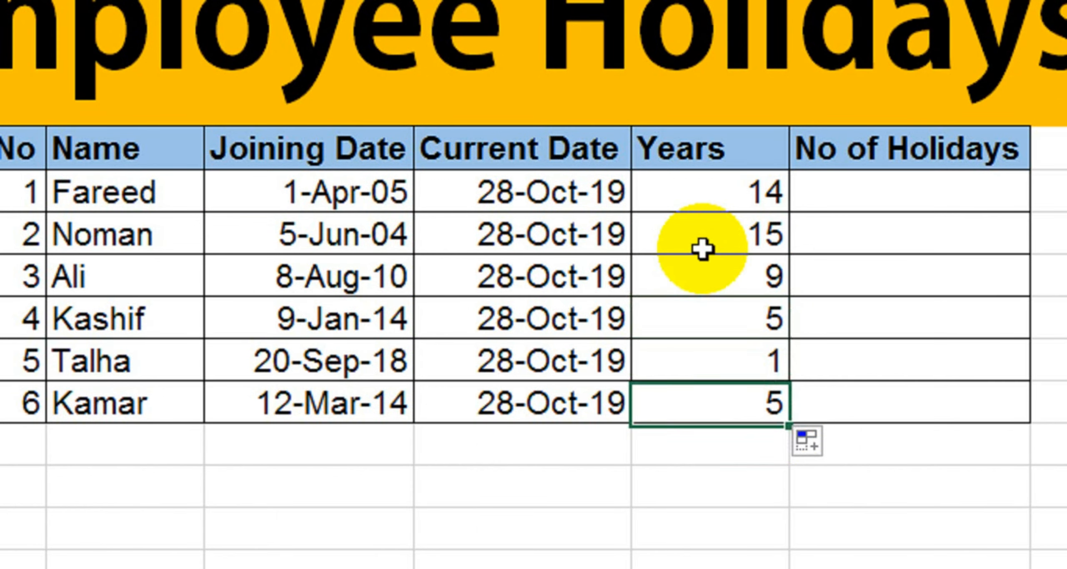
key(Right)
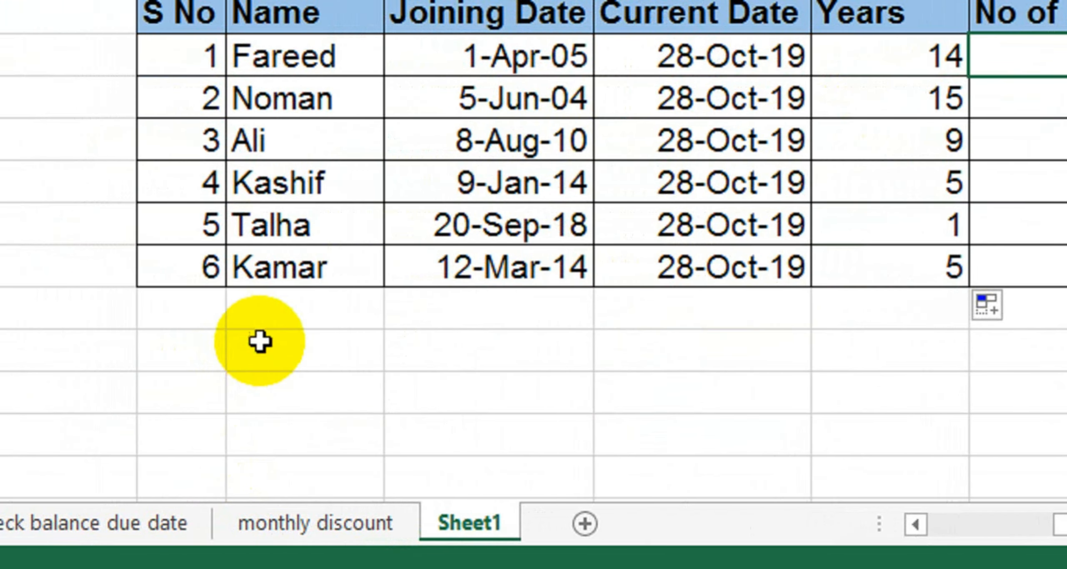
Step: Type the labels 10>=, 5>= and 2>= in three rows below Kamar
click(230, 342)
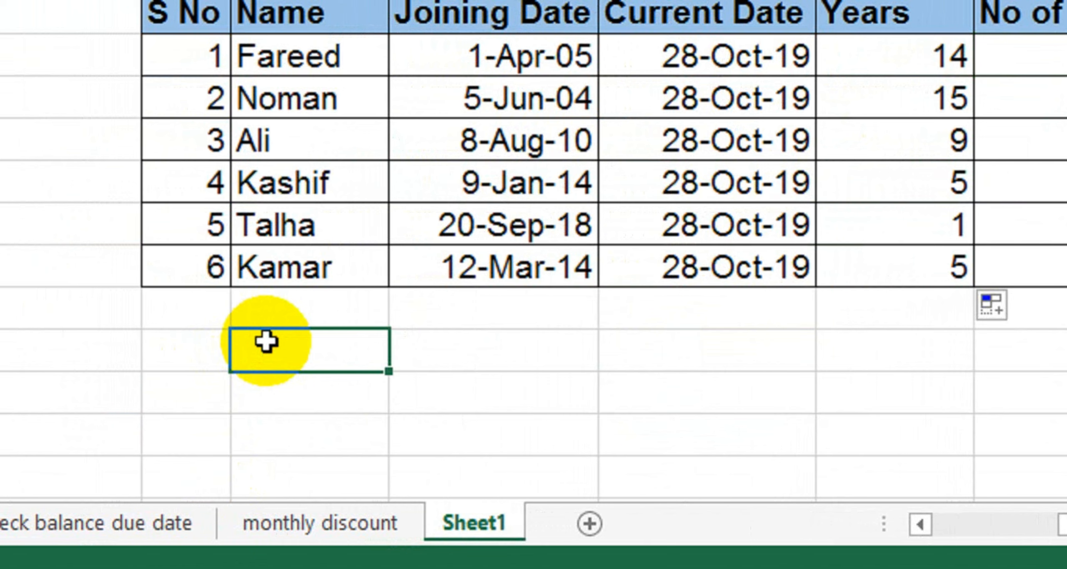
text(10)
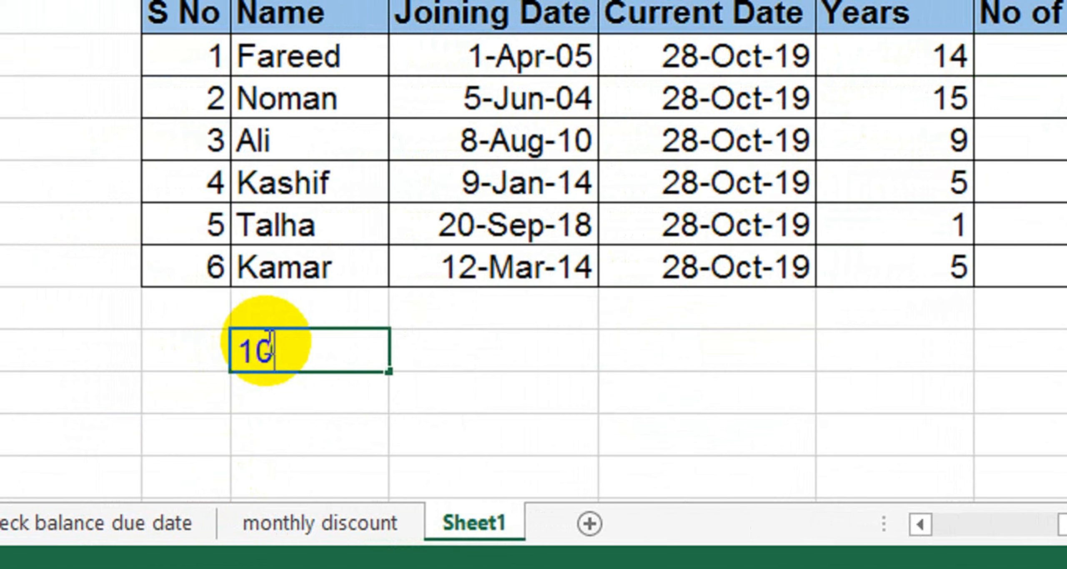
text(>=)
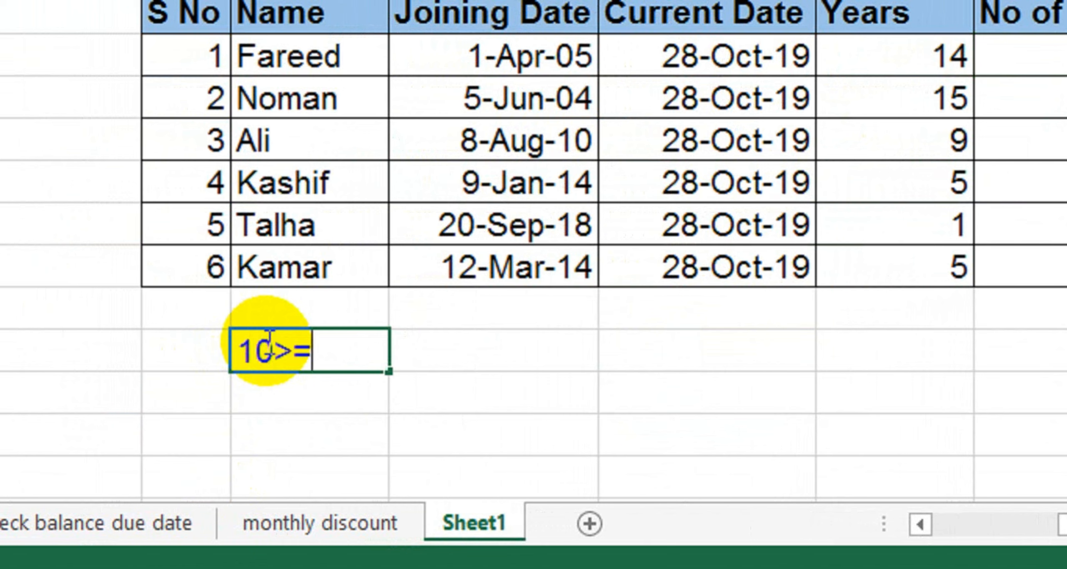
key(Tab)
click(266, 341)
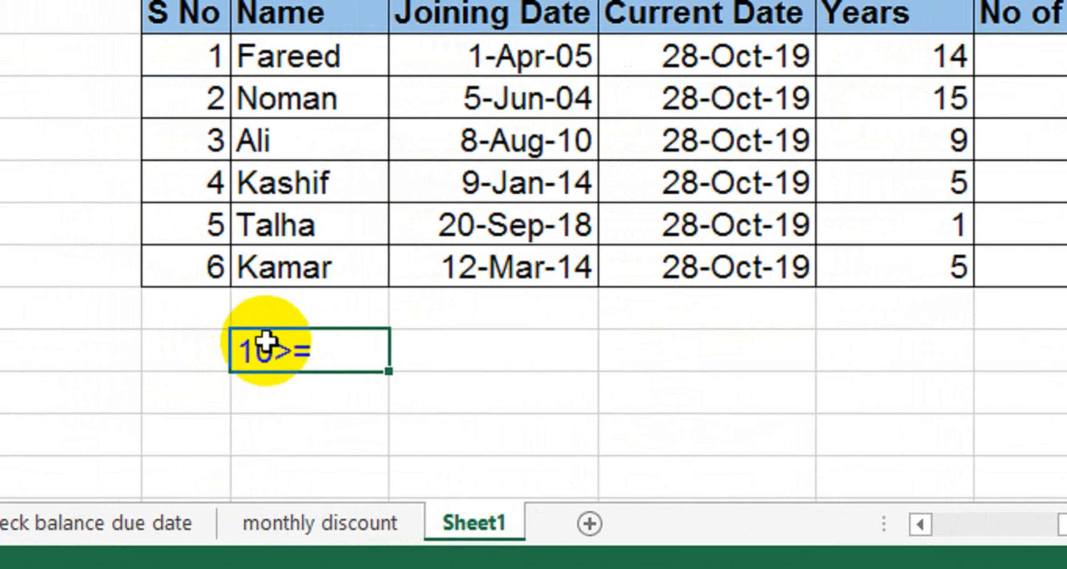
key(Down)
text(5>)
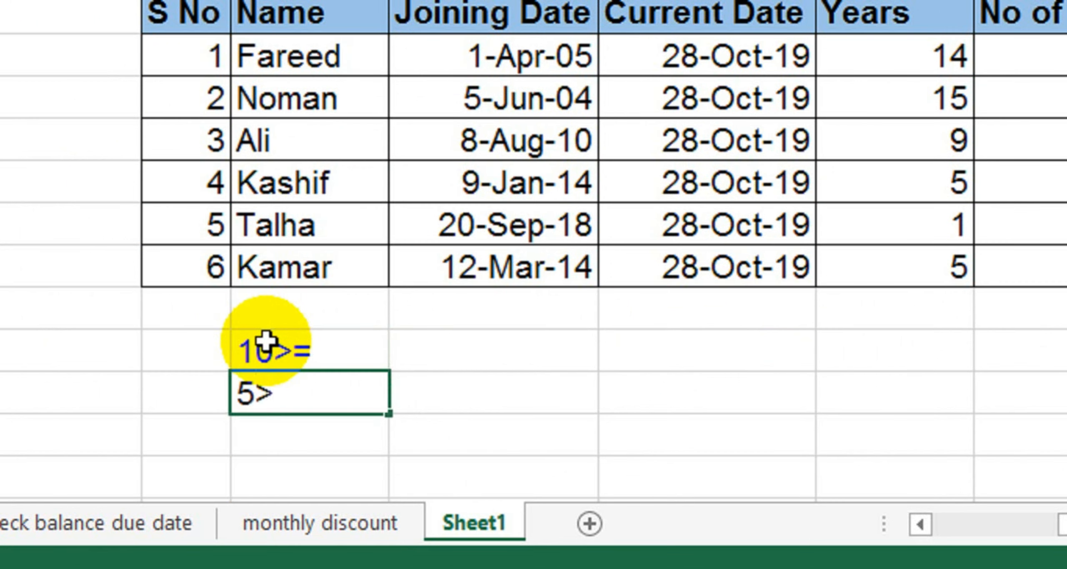
text(=)
key(Return)
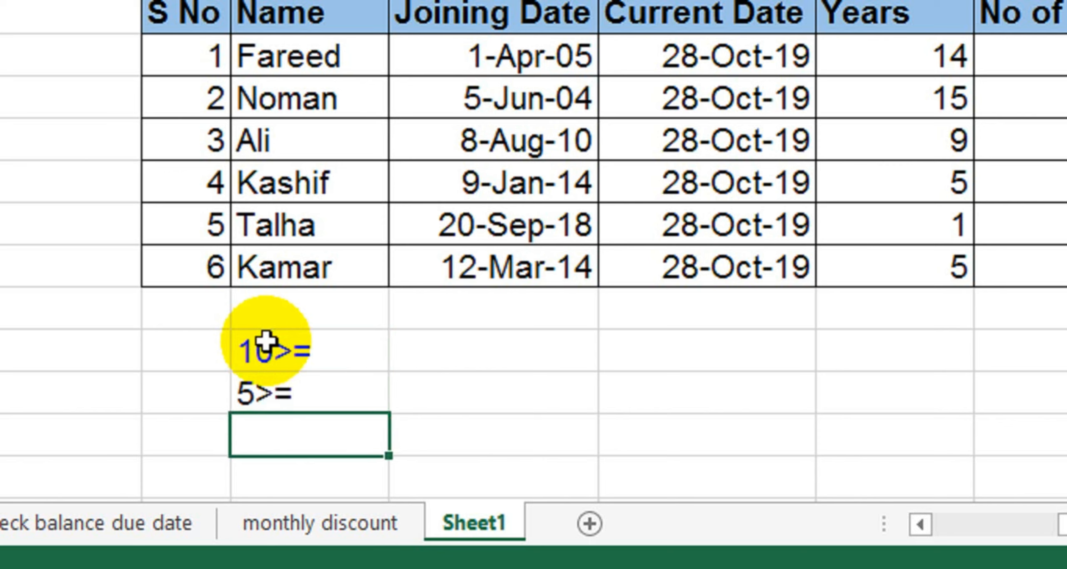
text(2>=)
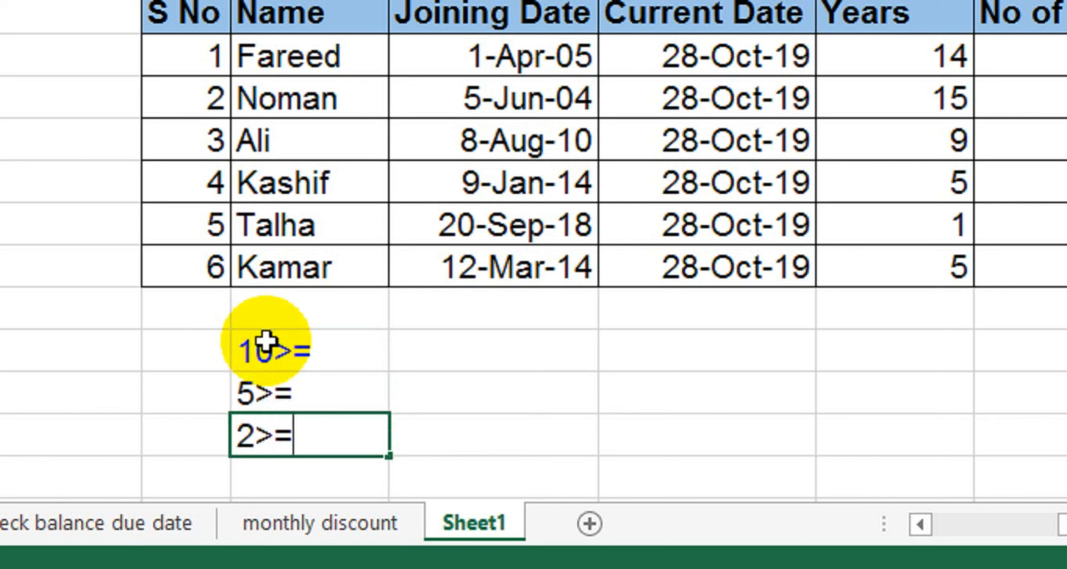
key(Tab)
key(Up)
key(Up)
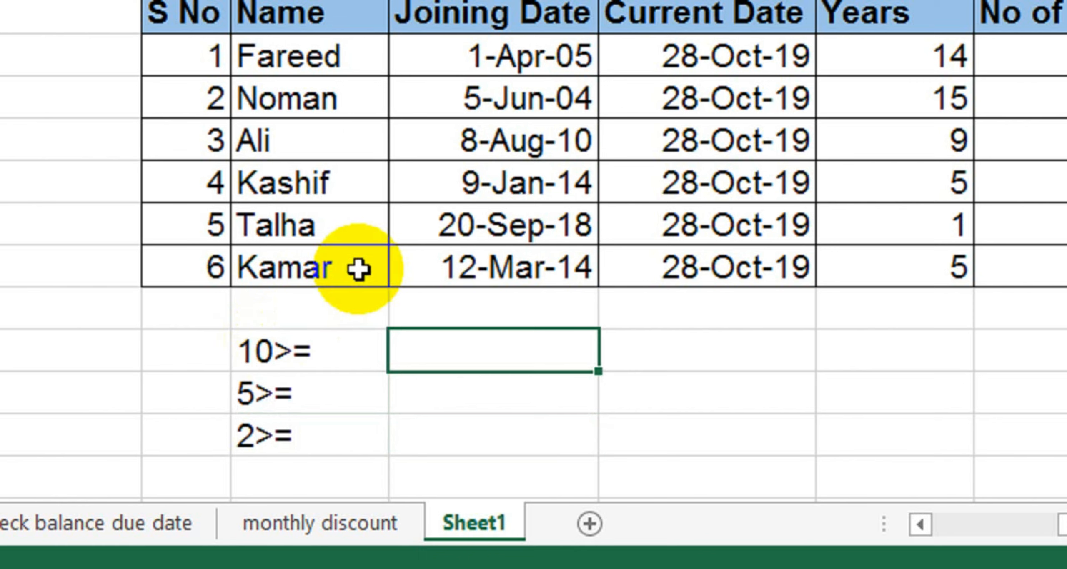
Step: Enter 60 beside the 10>= label and format it as General
text(60)
key(Return)
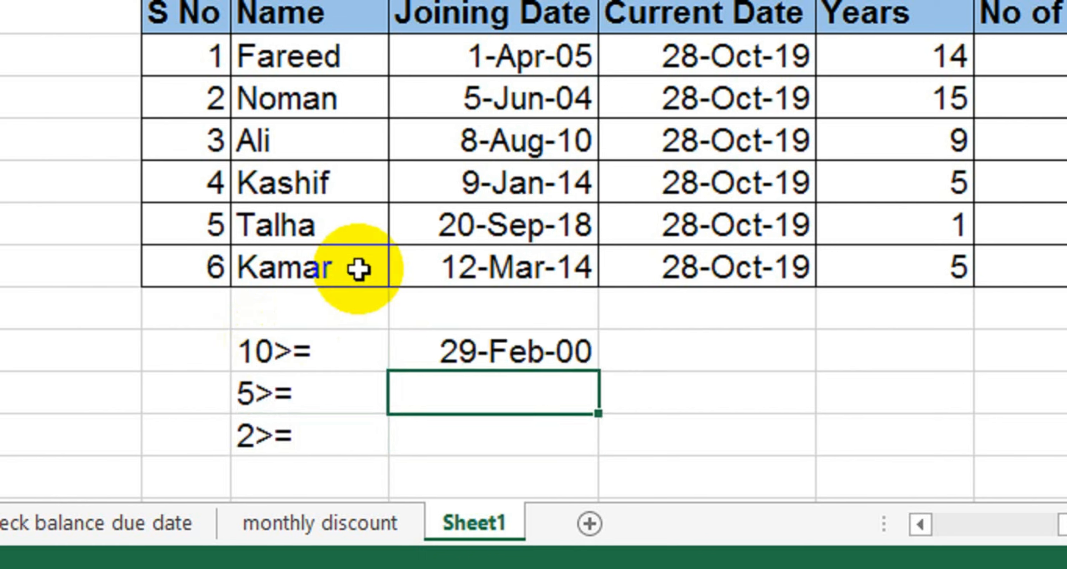
key(Up)
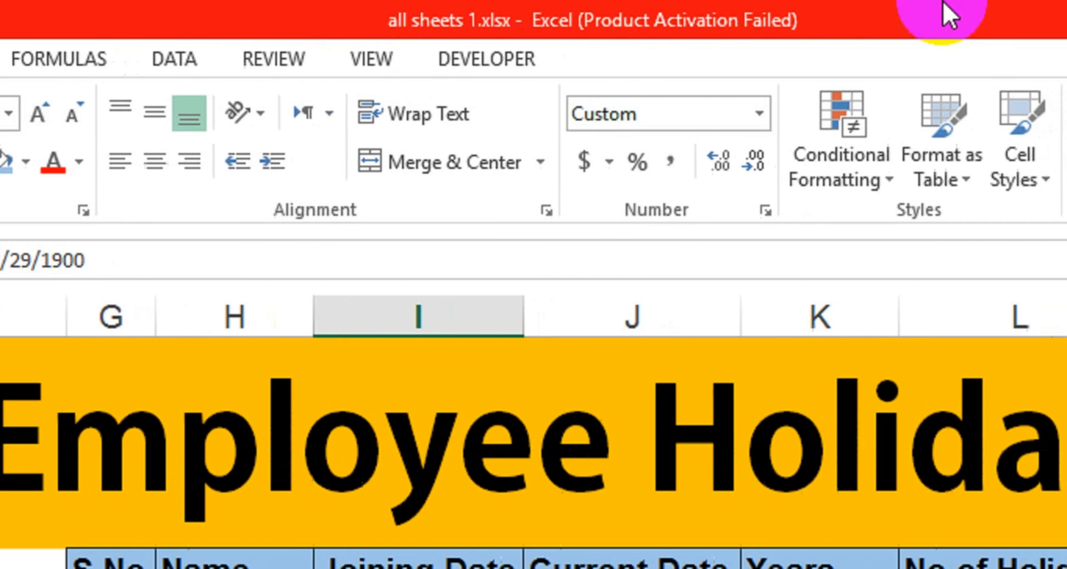
click(711, 111)
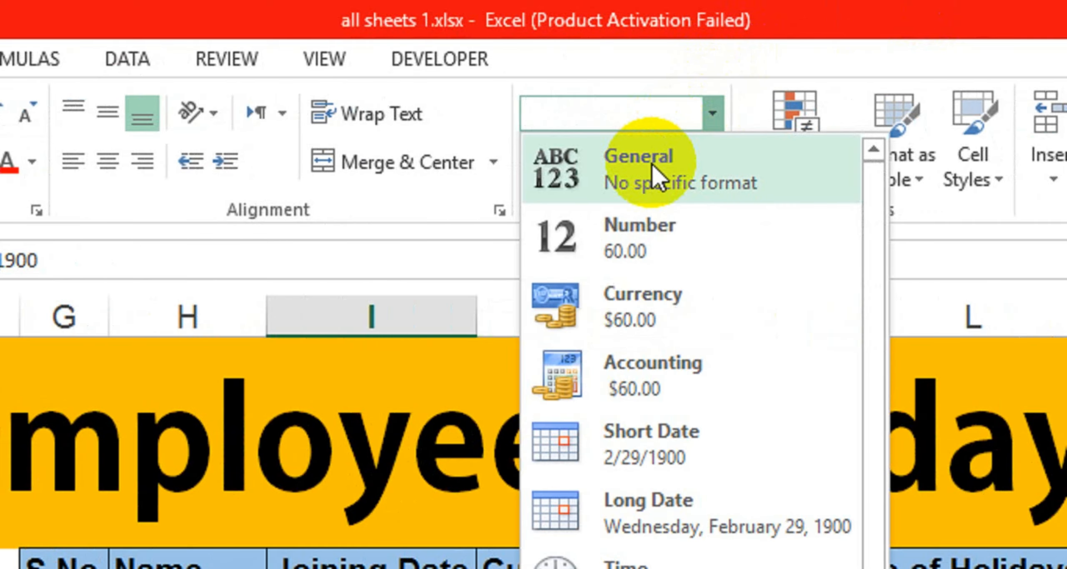
click(638, 165)
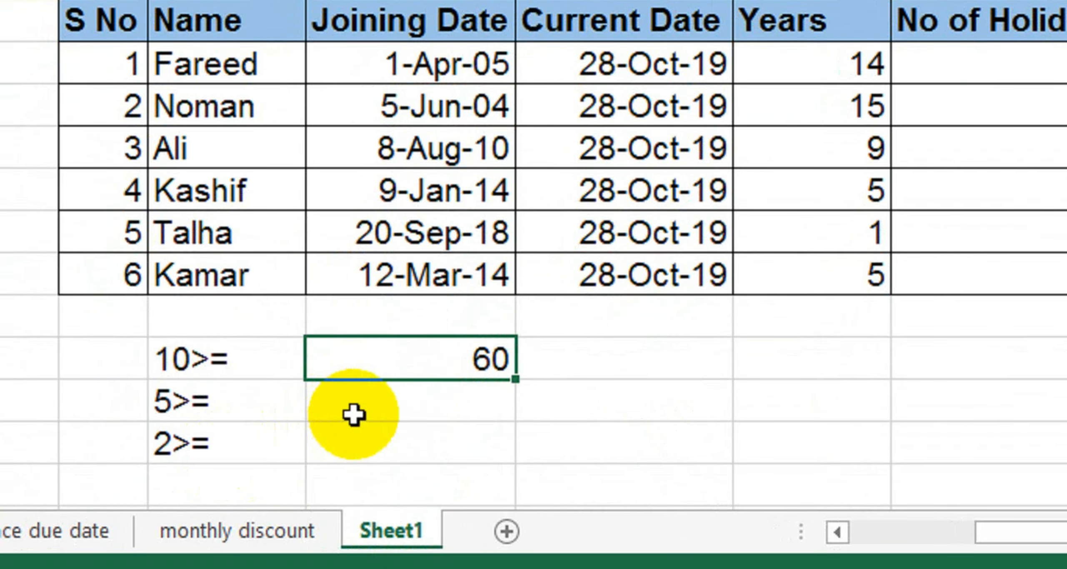
Step: Enter 30 and 10 beside 5>= and 2>=, formatted as General numbers
click(354, 417)
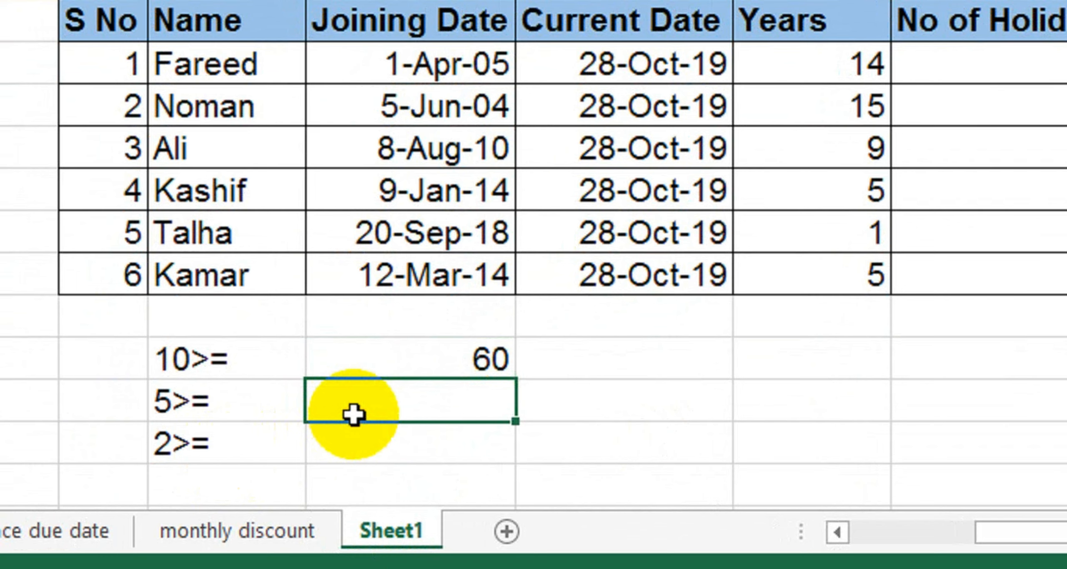
text(30)
key(Return)
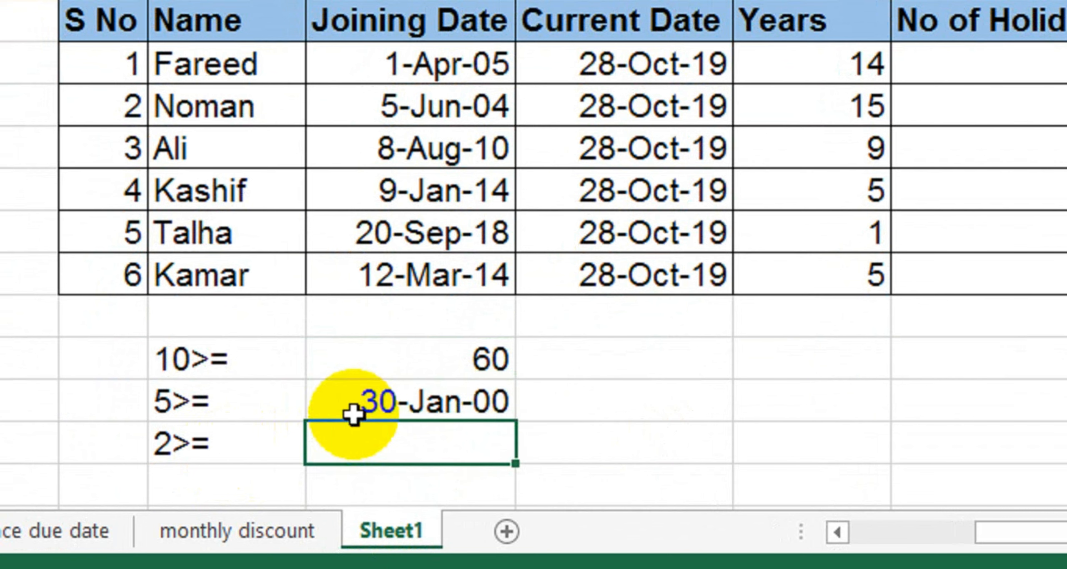
drag(403, 362, 402, 365)
key(shift+Down)
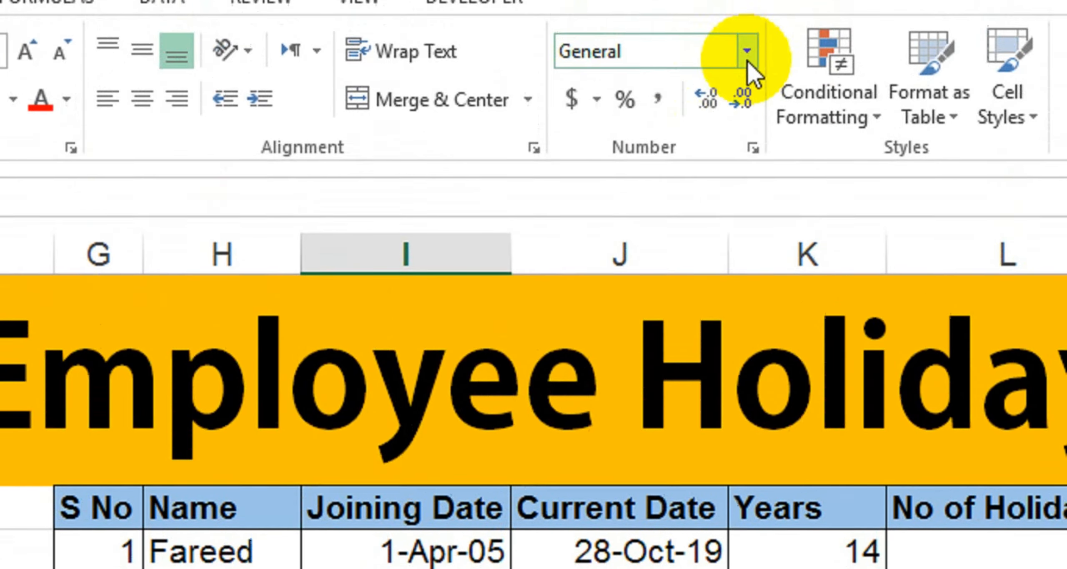
click(751, 109)
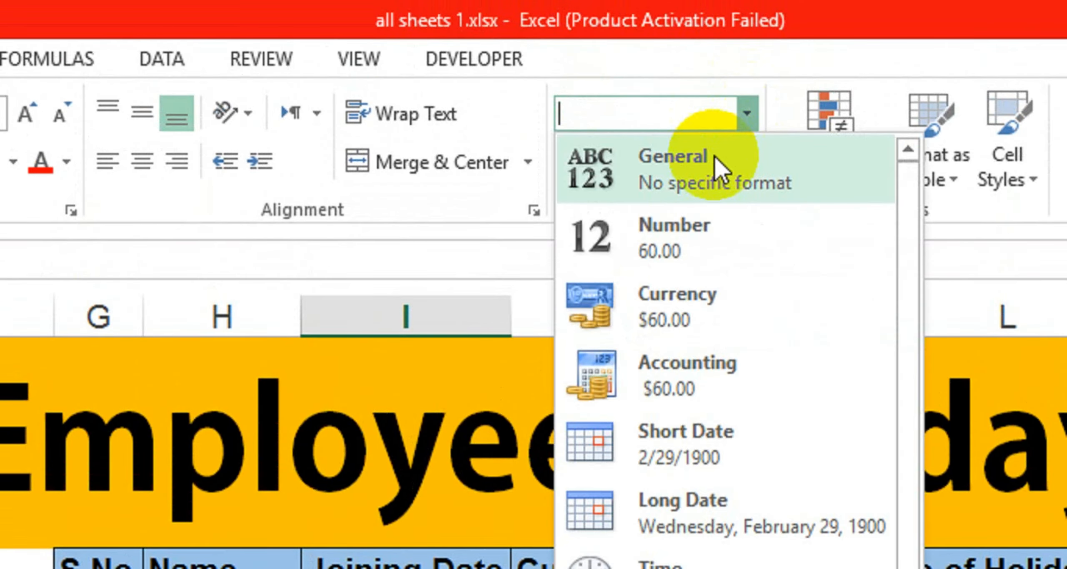
click(715, 155)
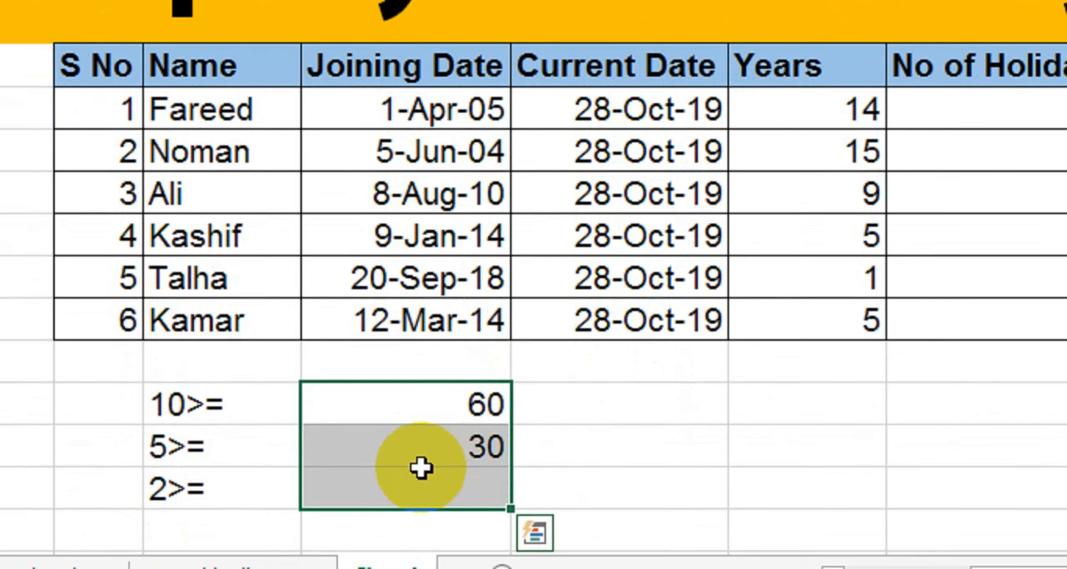
click(418, 562)
text(10)
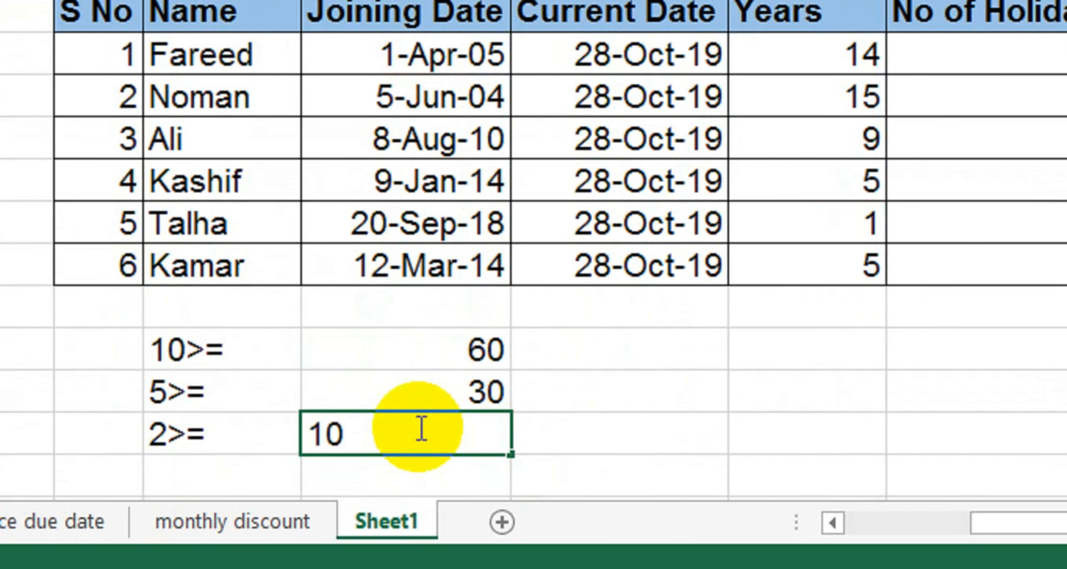
key(Return)
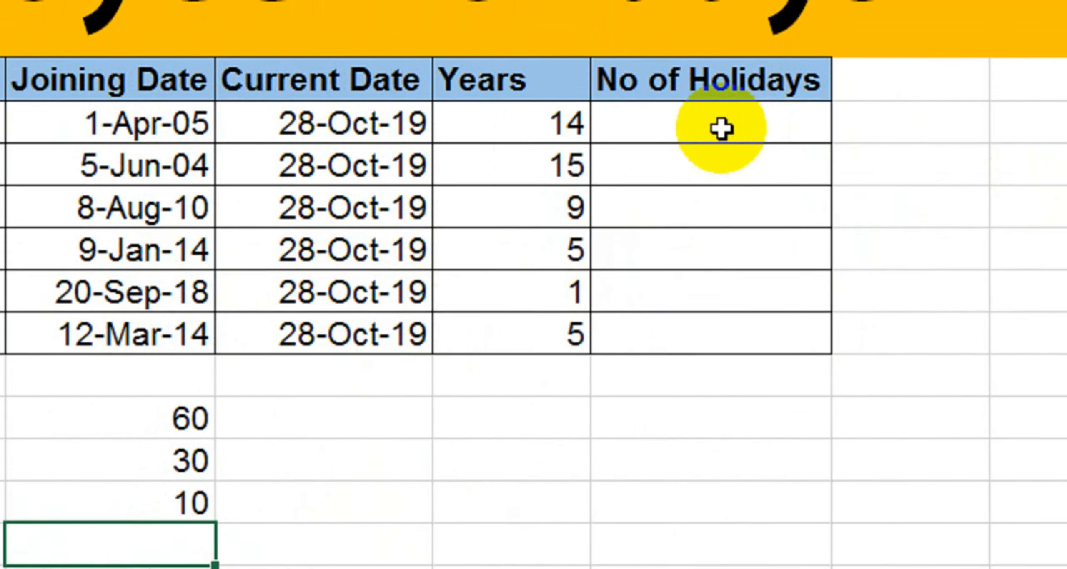
Step: Begin Fareed's nested IF: 60 when K7>=10, 30 when K7>=5, opening a third IF
click(1016, 60)
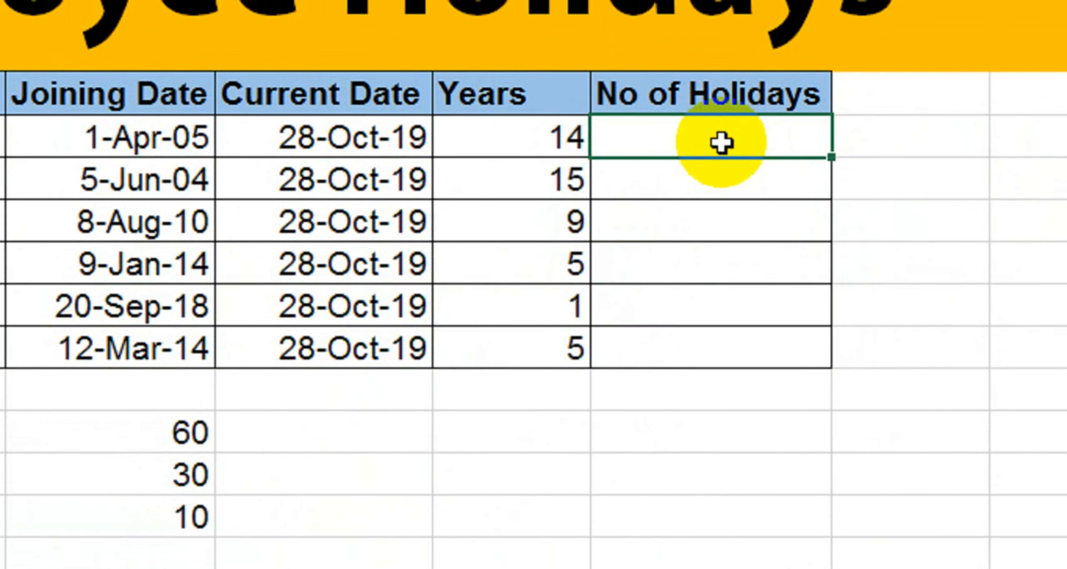
text(=if()
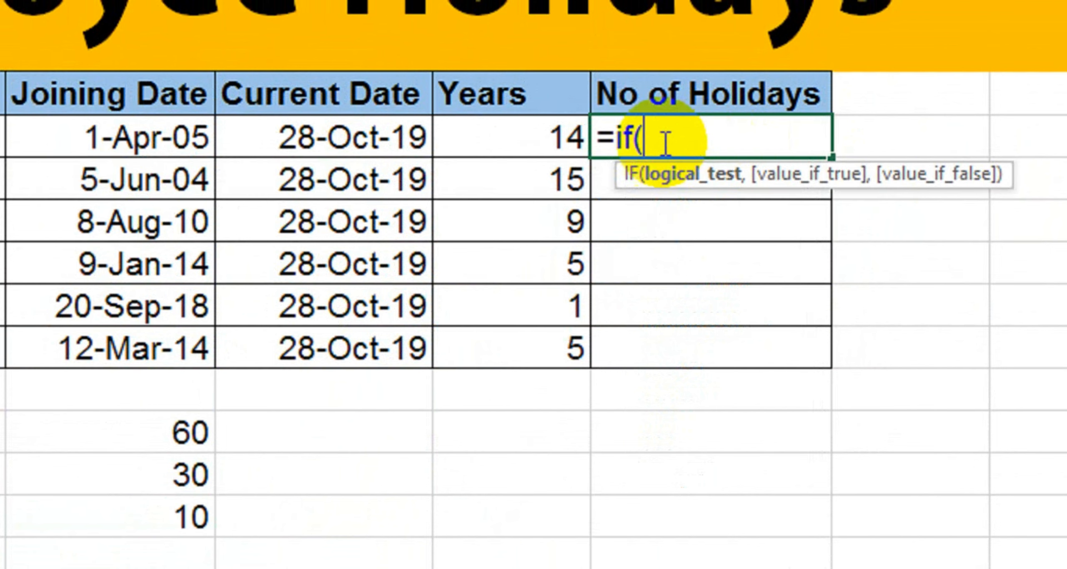
click(512, 143)
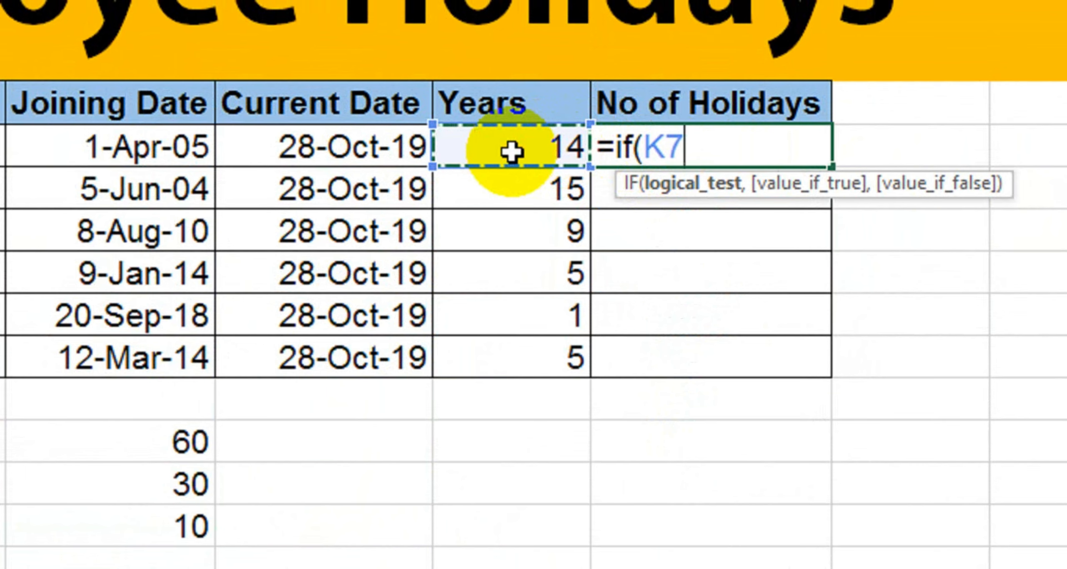
text(>=10)
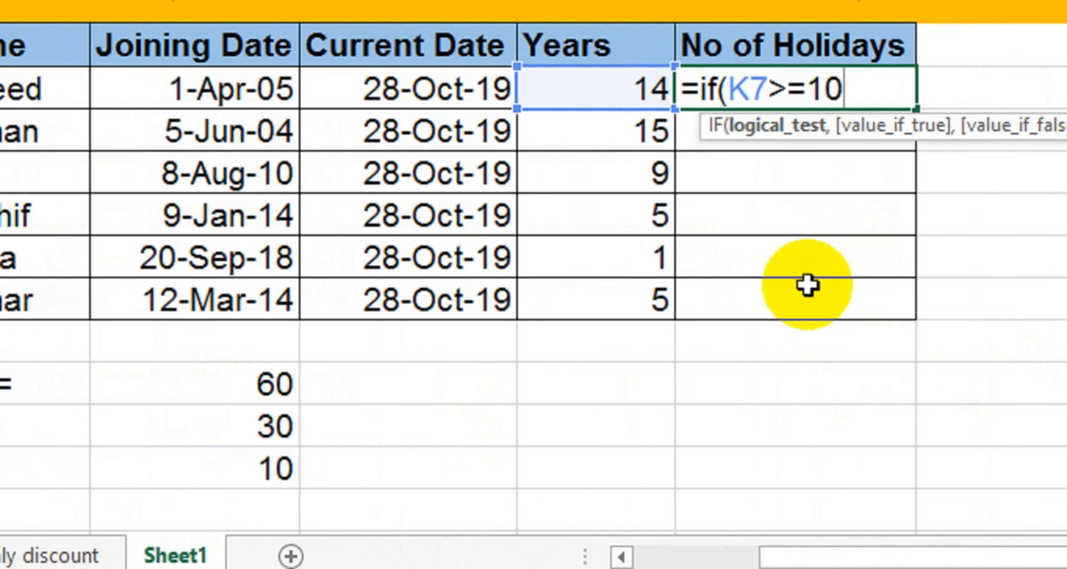
text(,)
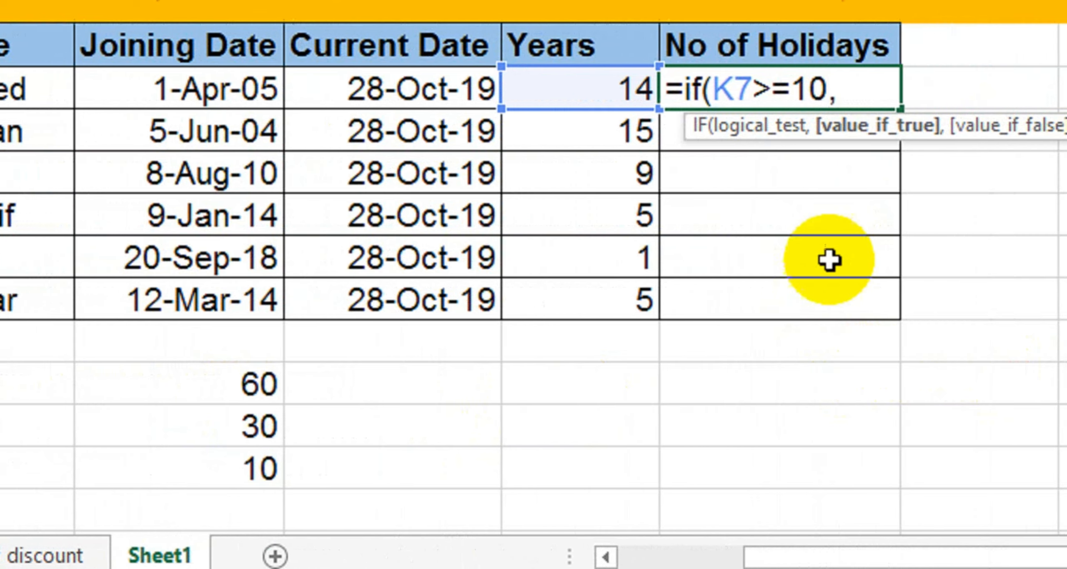
text(60)
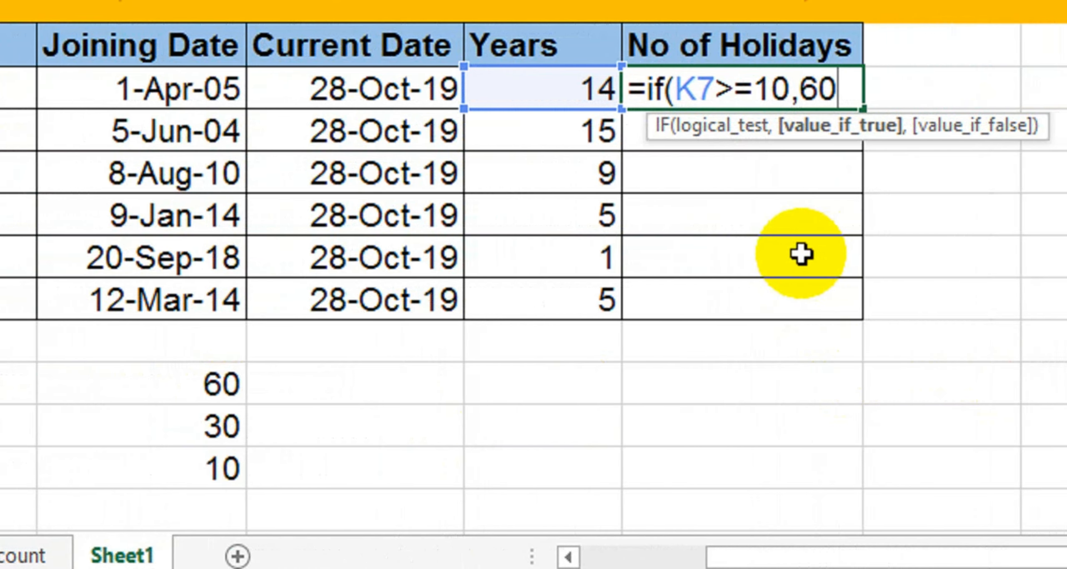
text(,)
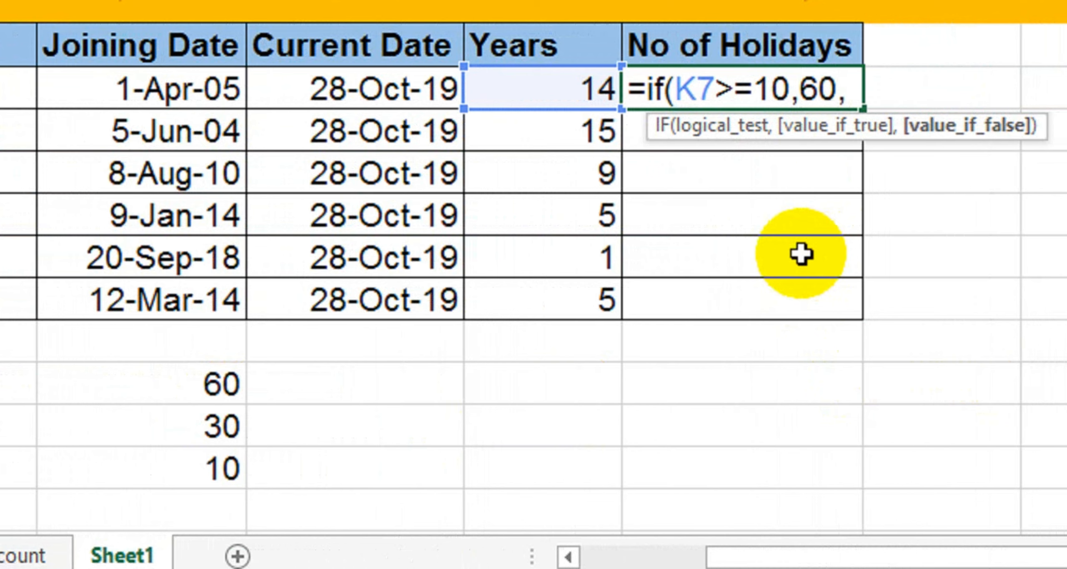
text(if()
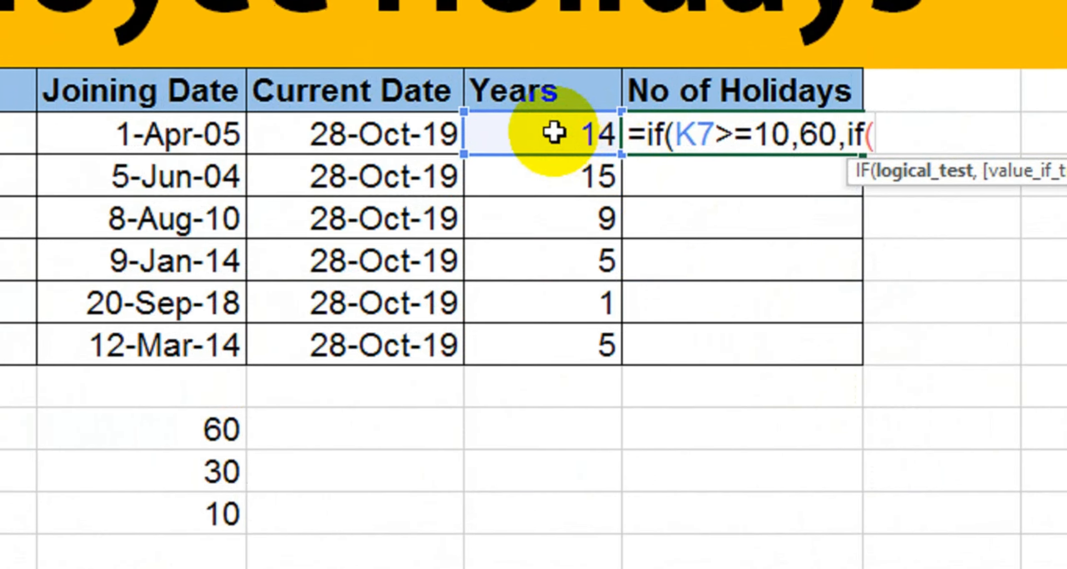
click(552, 88)
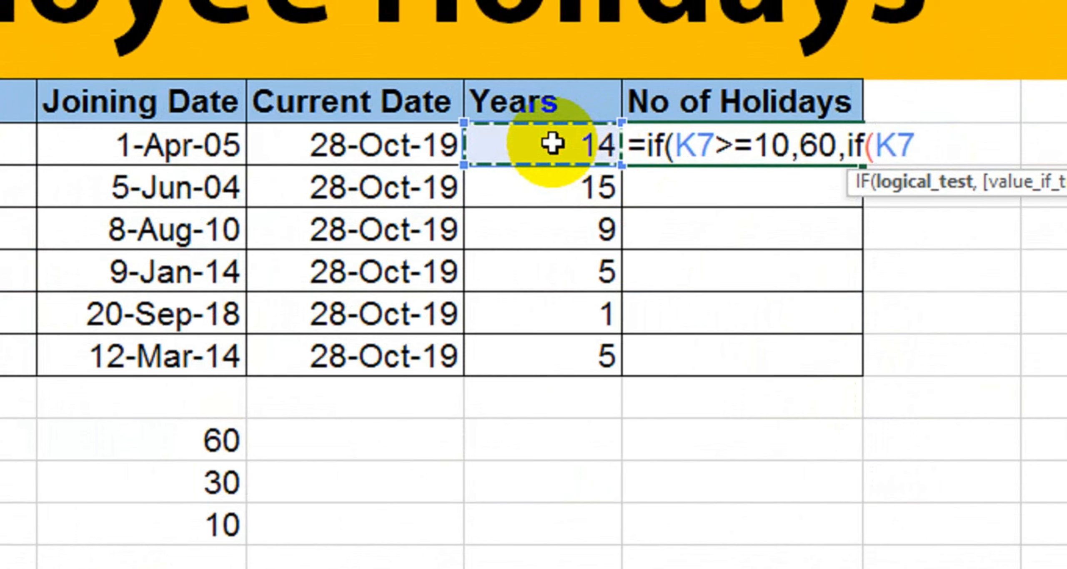
text(>=)
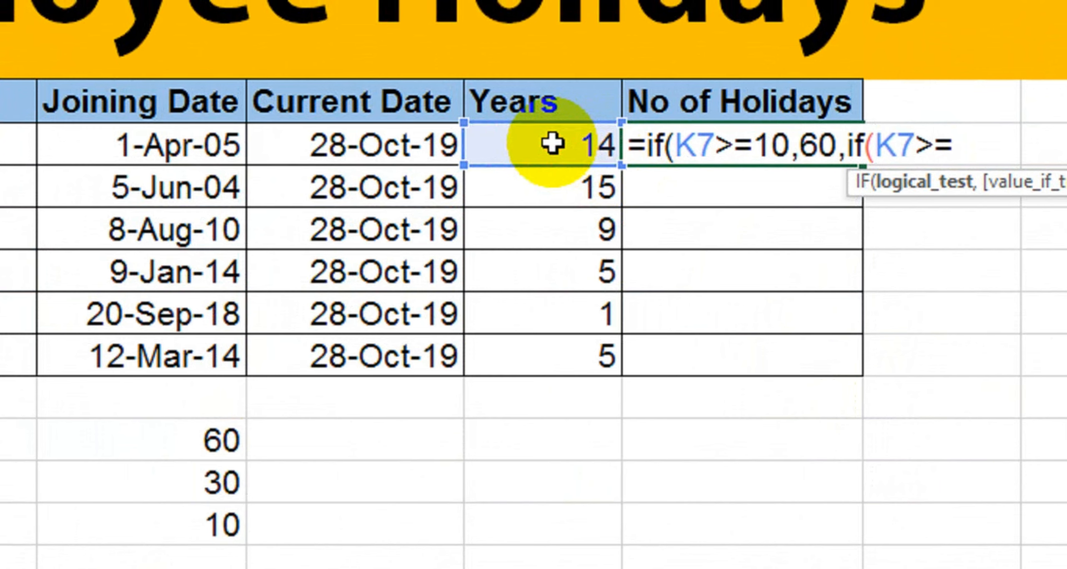
text(5,)
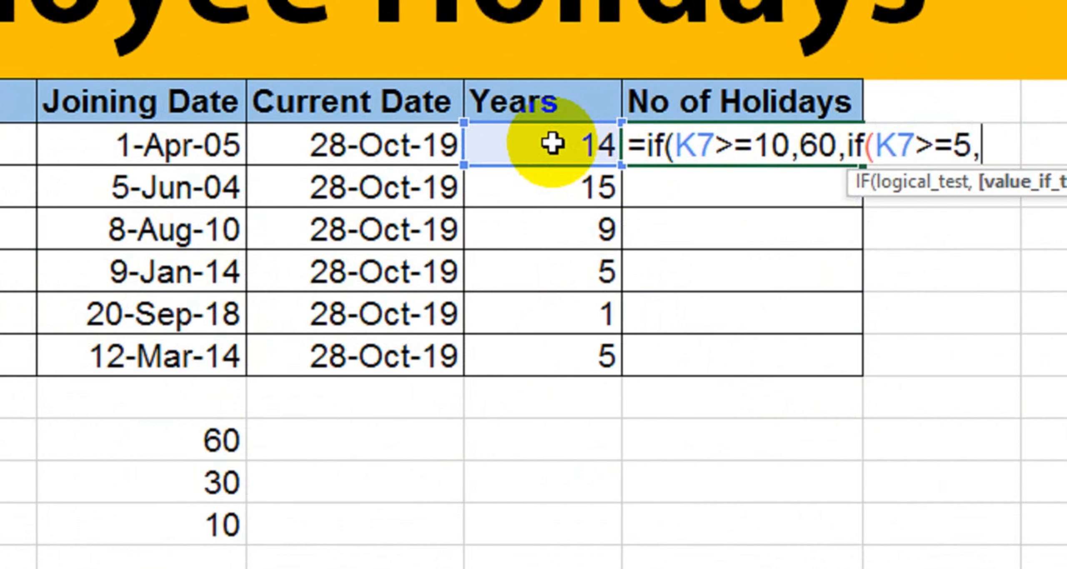
text(30)
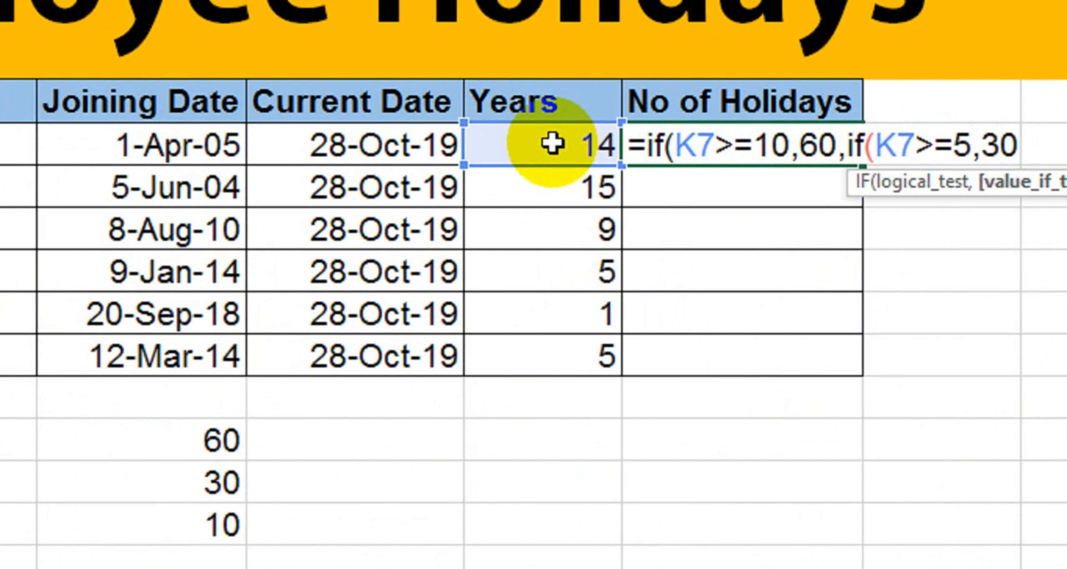
text(,if)
Step: Finish the nested IF with K7>=2 giving 10, else 0, so the cell shows 60
text(()
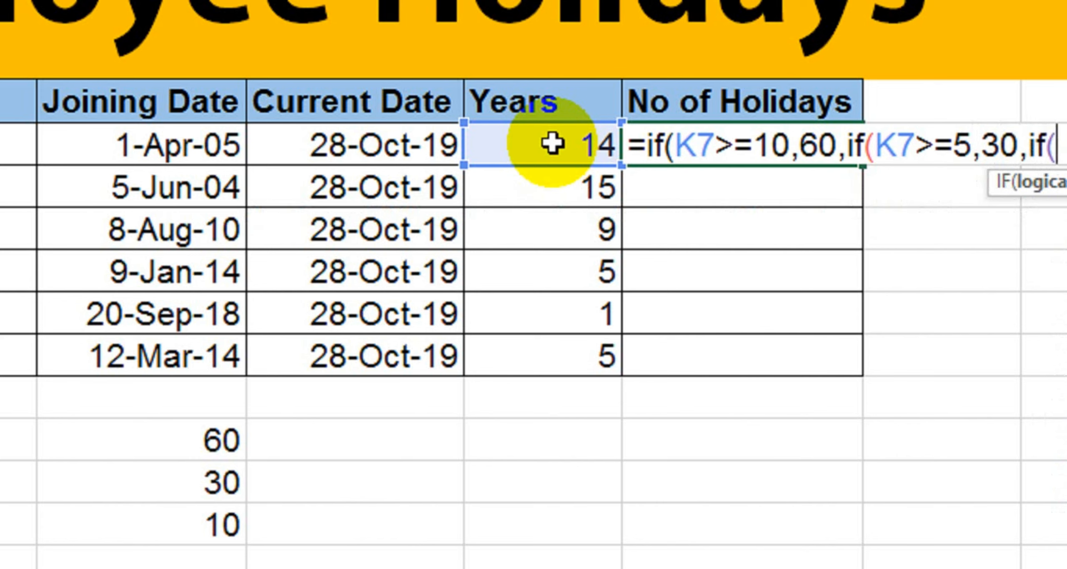
click(552, 143)
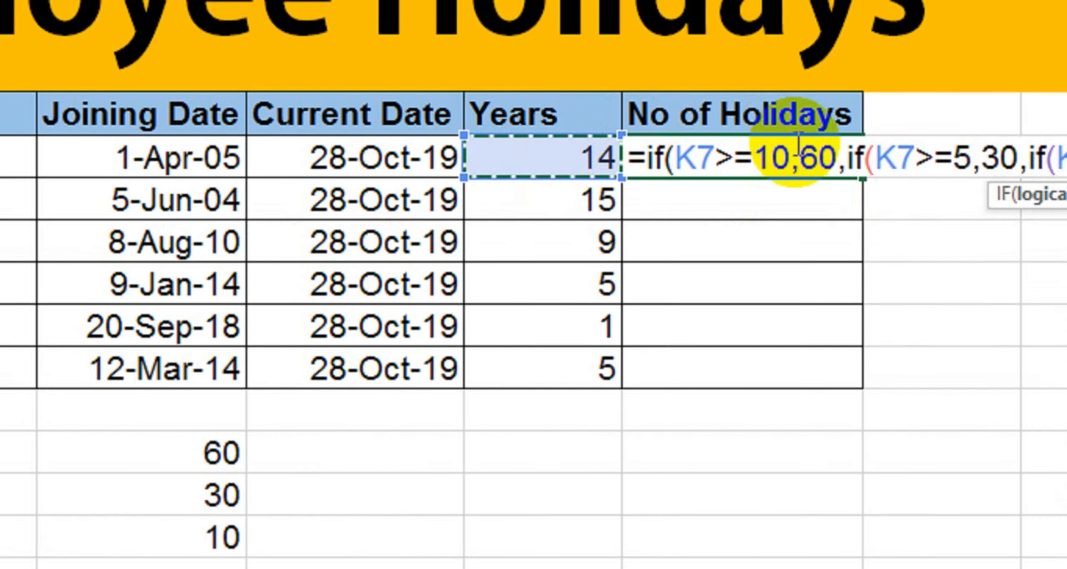
text(>)
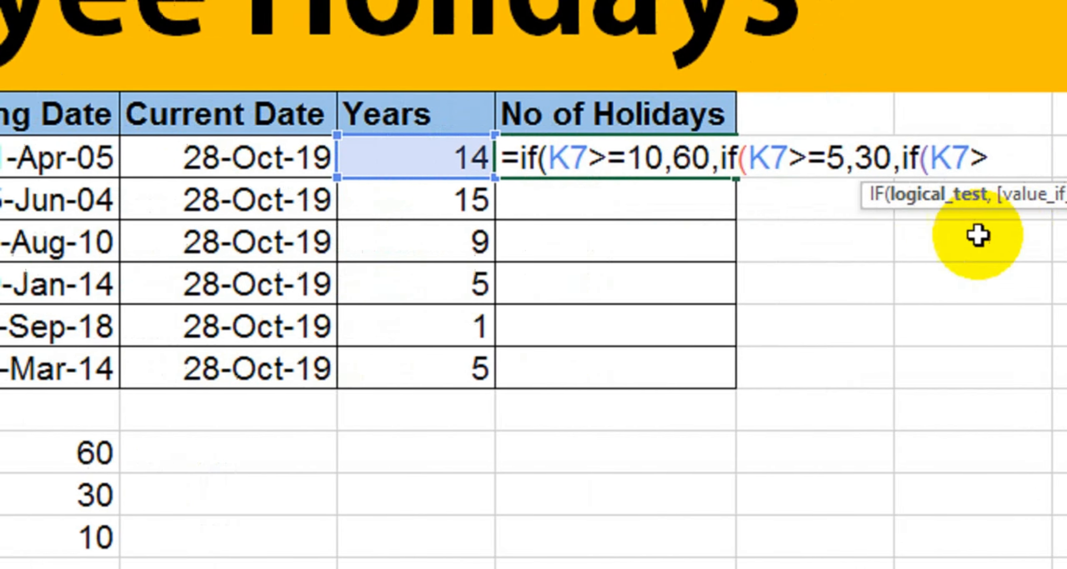
text(=)
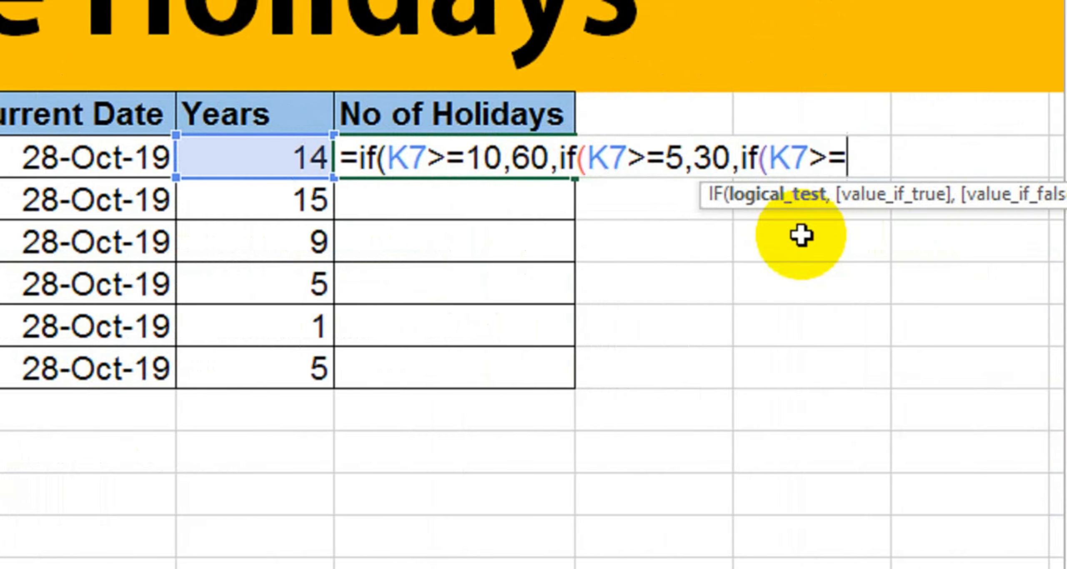
text(10)
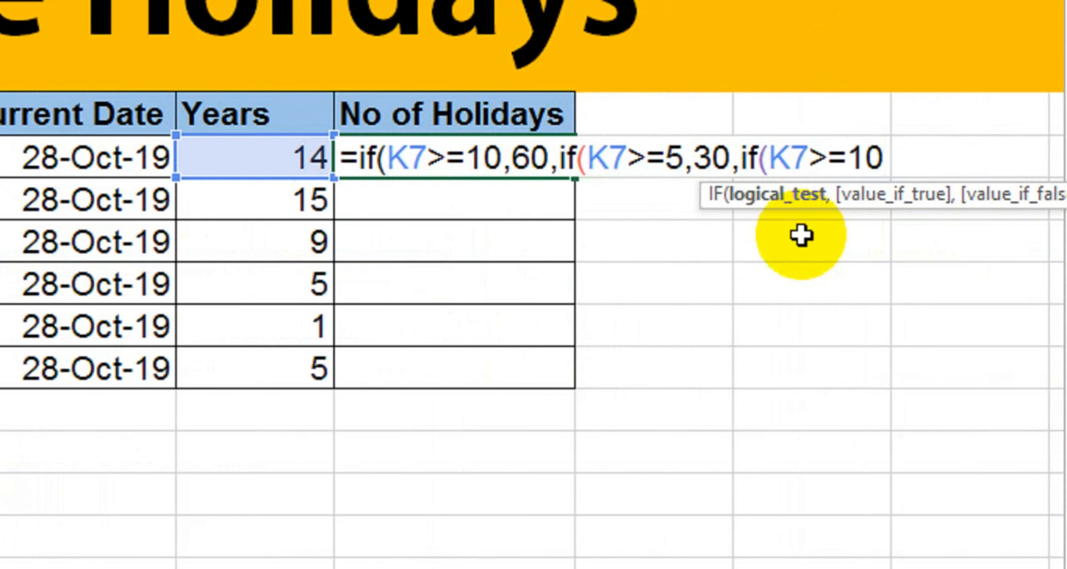
text(,)
key(BackSpace)
key(BackSpace)
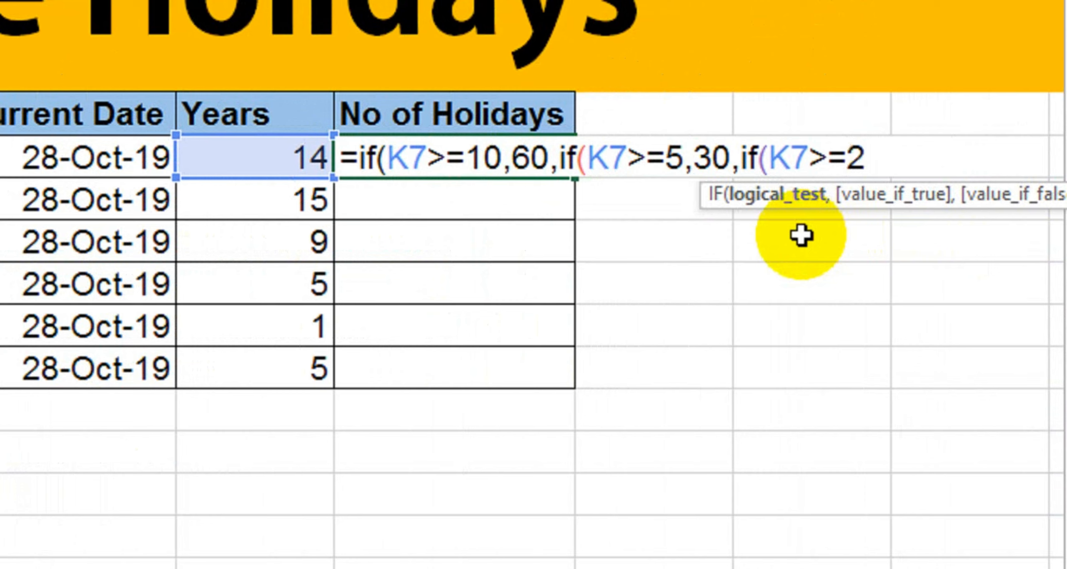
text(,10)
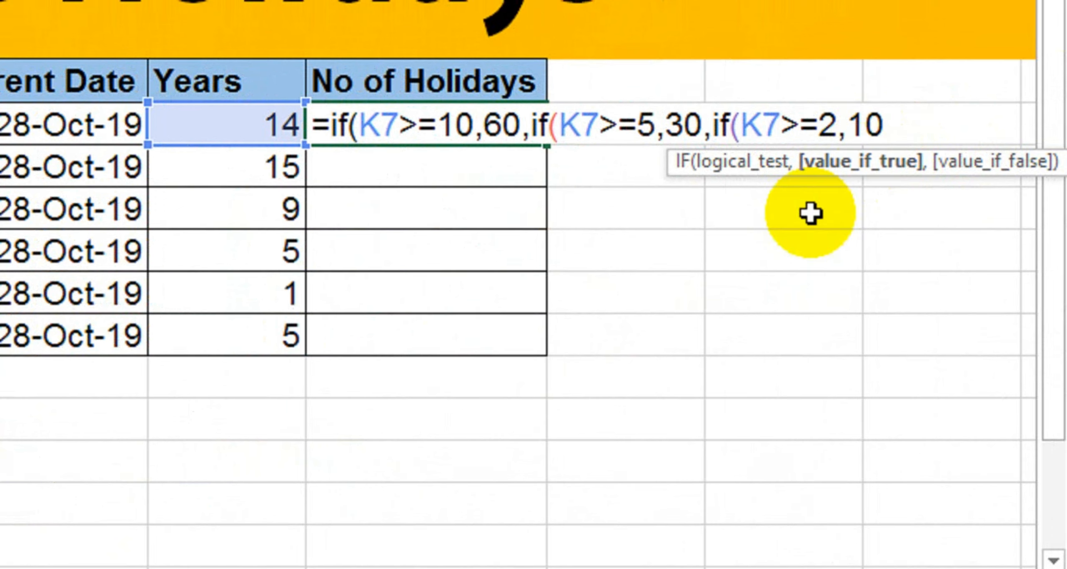
text(,)
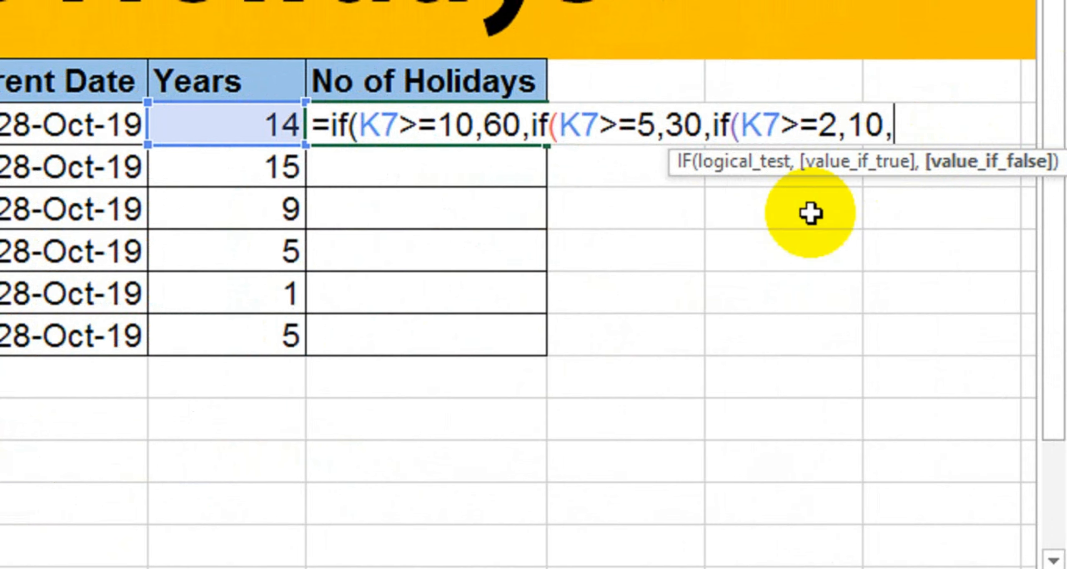
key(BackSpace)
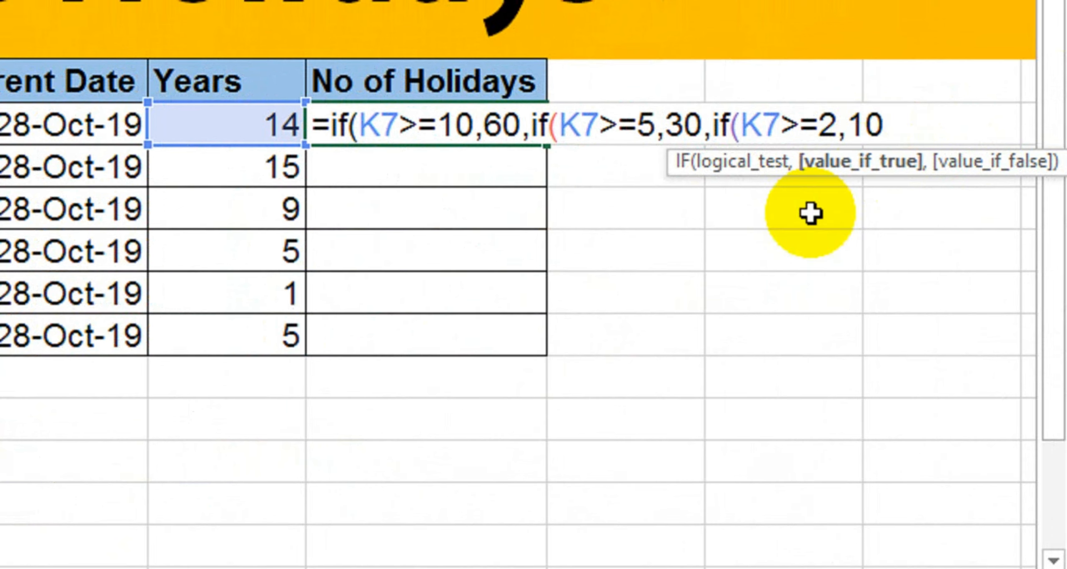
text(,0)
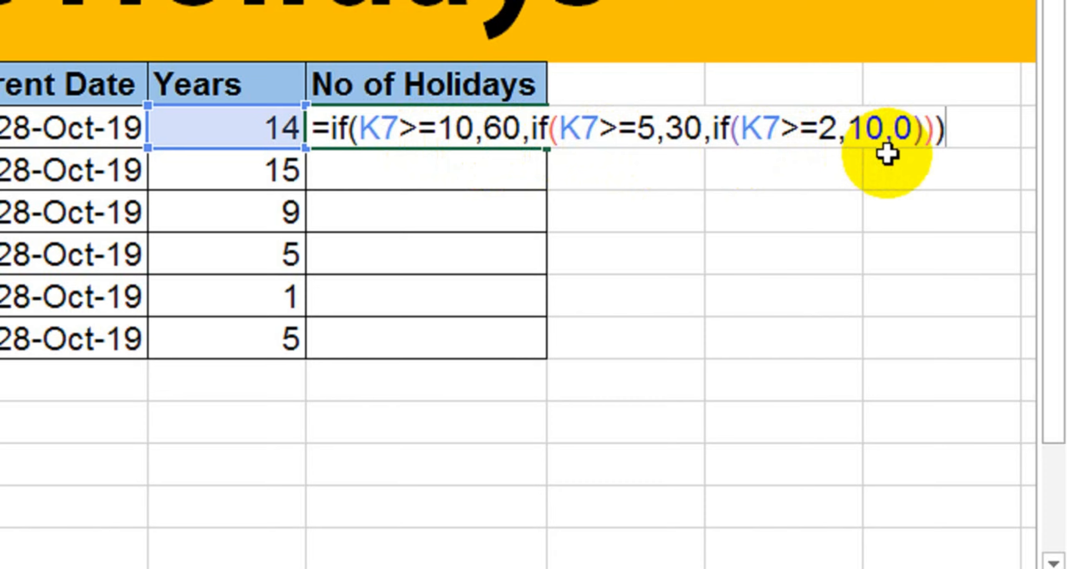
key(Return)
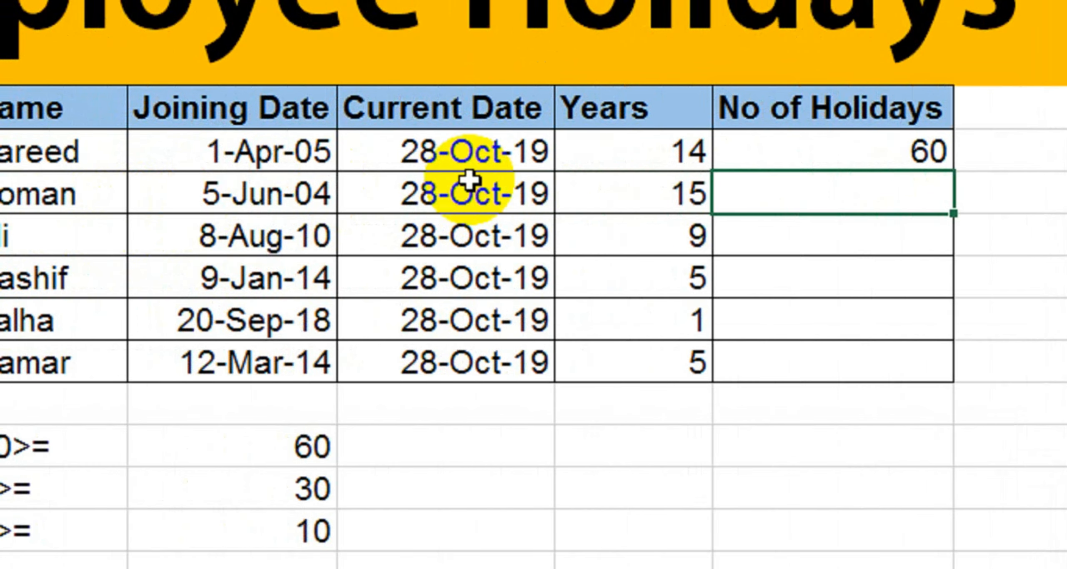
Step: Drag the 60 result's fill handle to the last employee row, returning 60, 60, 30, 30, 0, 30
click(792, 156)
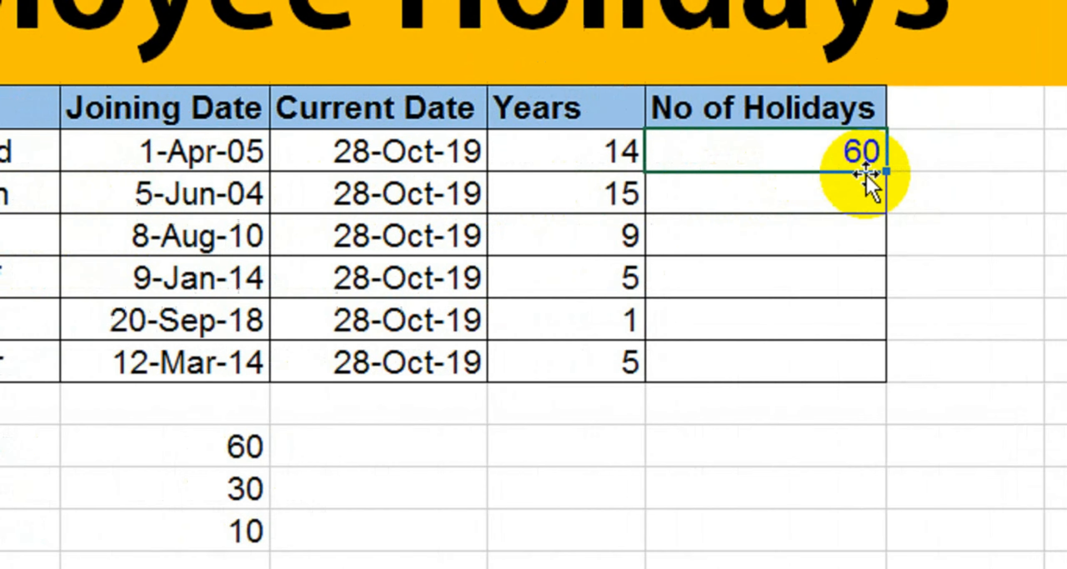
drag(886, 171, 876, 369)
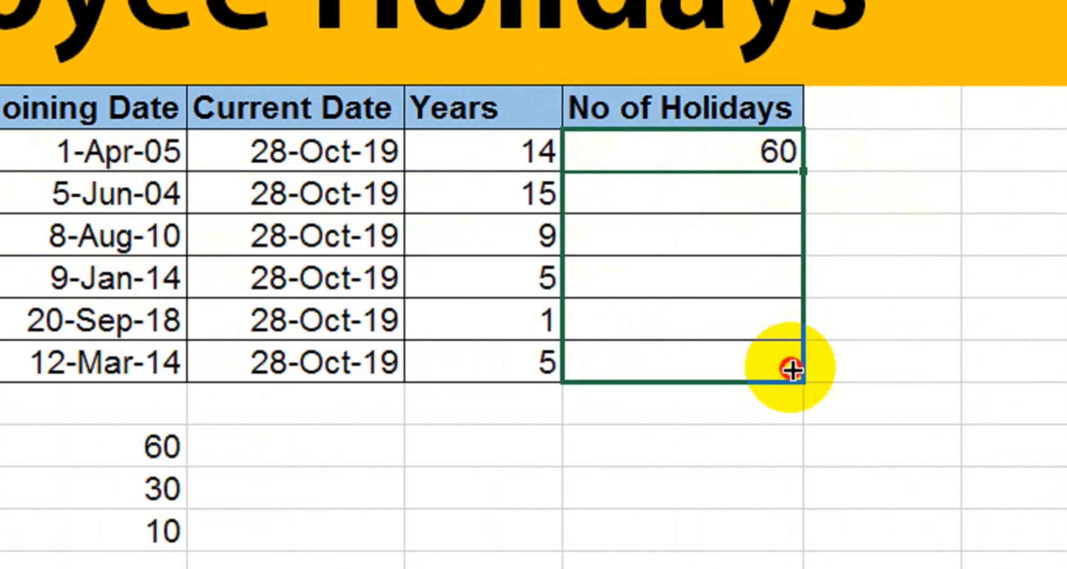
drag(792, 369, 787, 365)
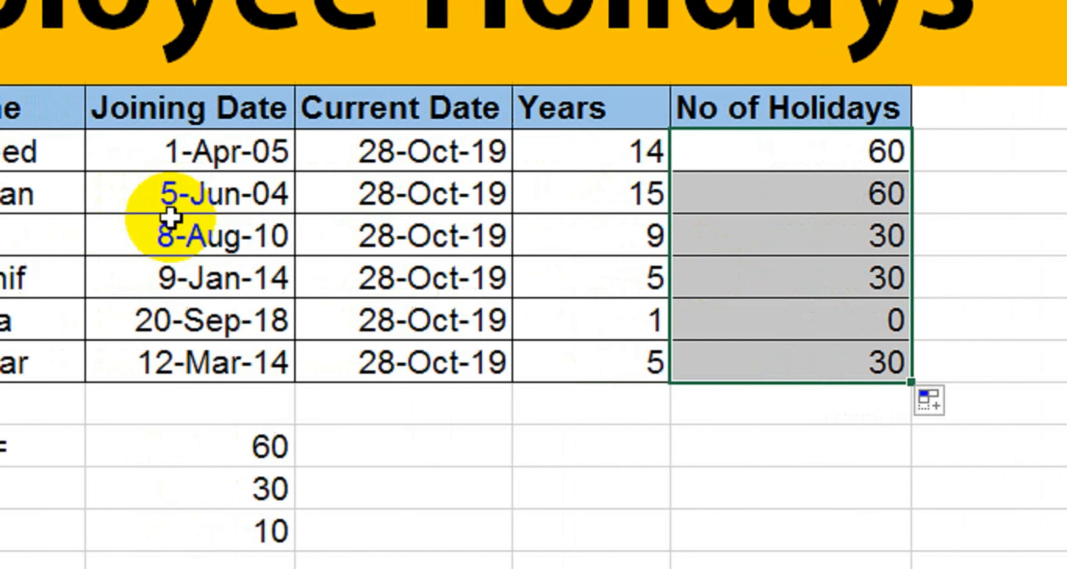